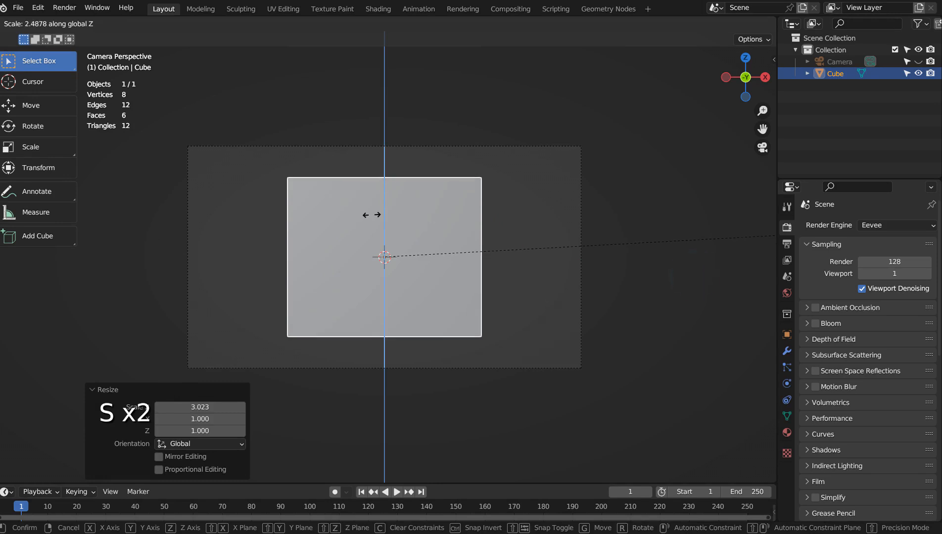
- Scale the cube by about 2.24 along Z, and place a copy about 1.41 m higher, shrunk to about 0.75
left_click(295, 218)
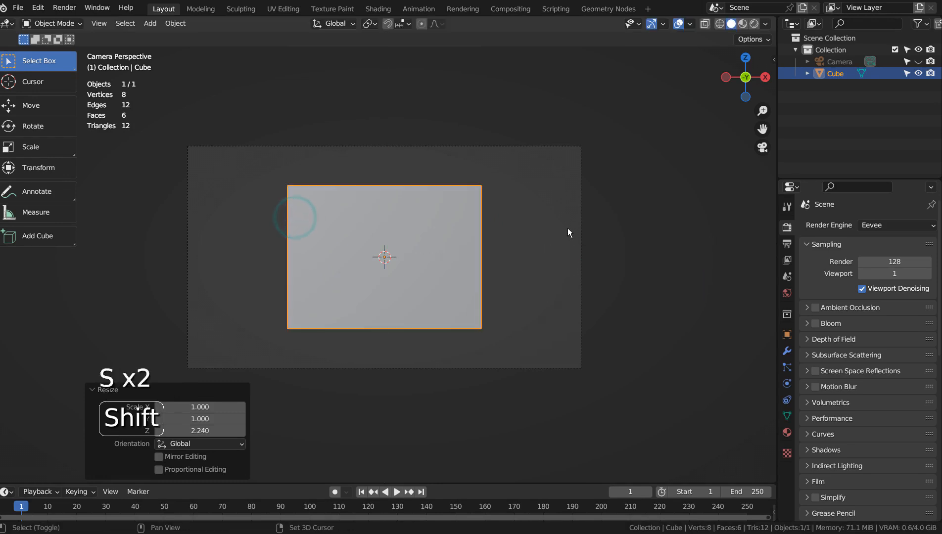
key("shift+d")
key("z")
left_click(575, 189)
key("s")
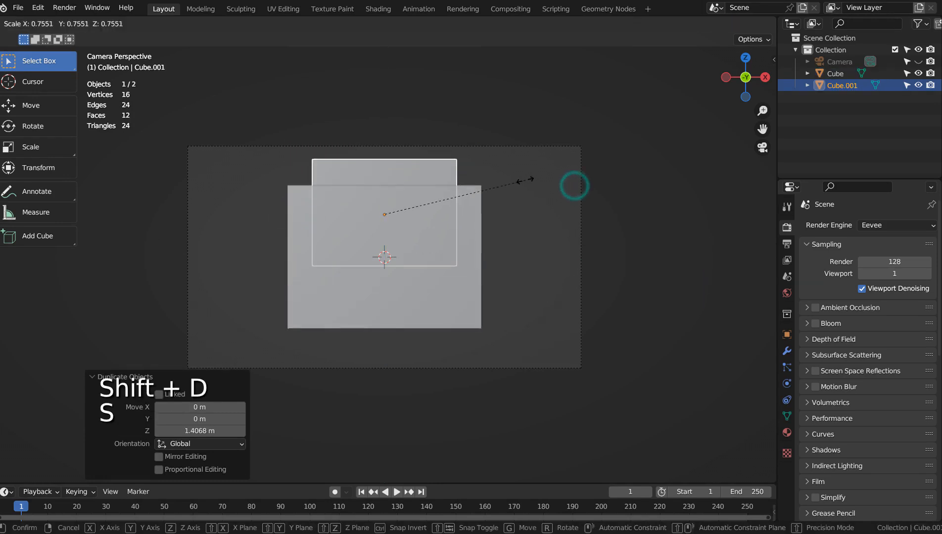
left_click(526, 183)
left_click(525, 183)
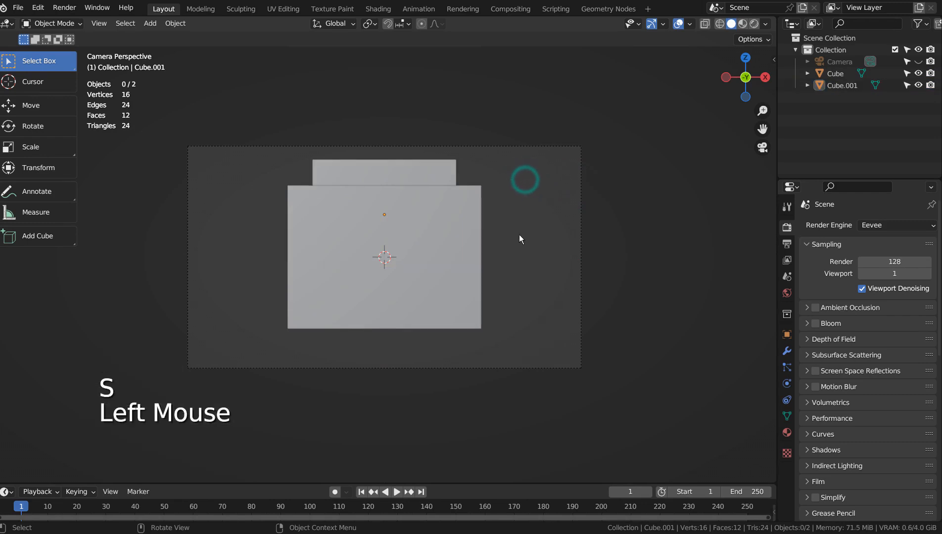
- Duplicate the large central block and move the copy about 6.04 m along X so it sits beside the original
left_click(406, 246)
key("shift+d")
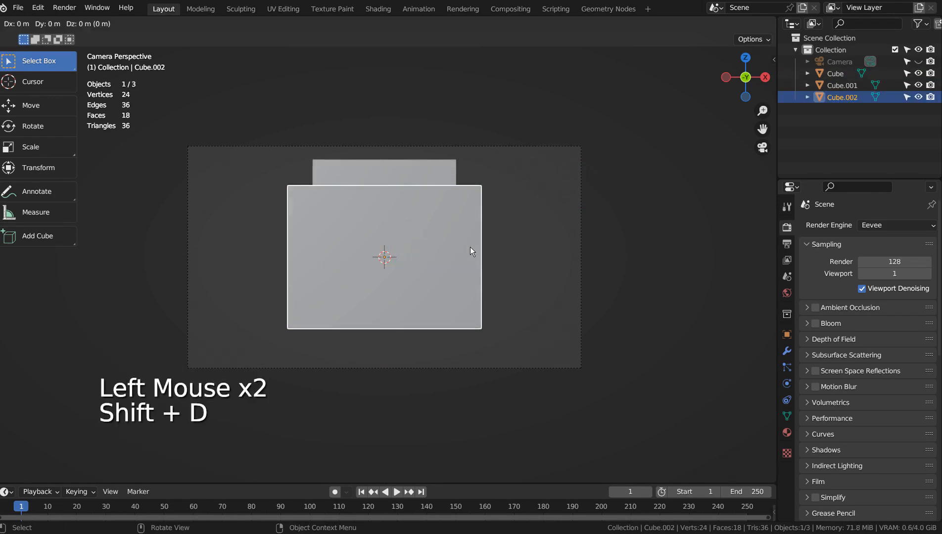
key("x")
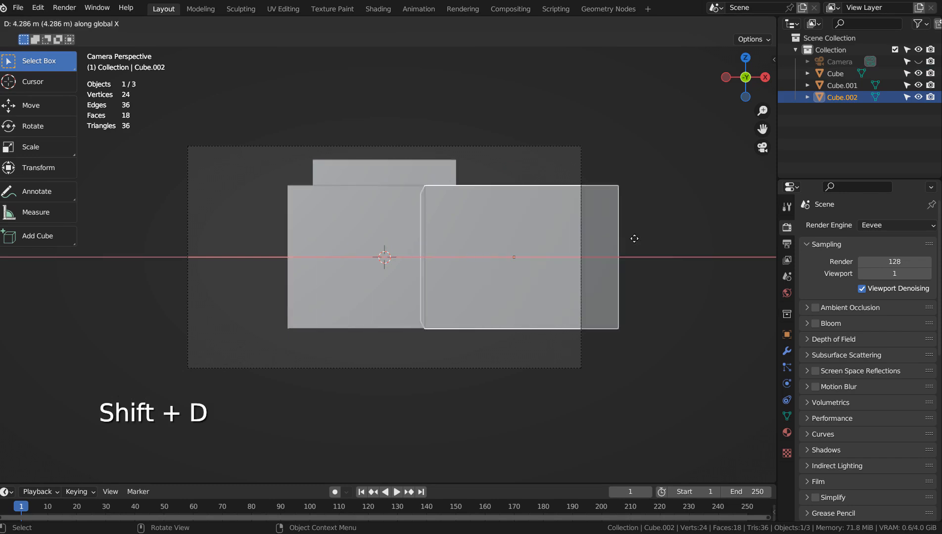
left_click(654, 236)
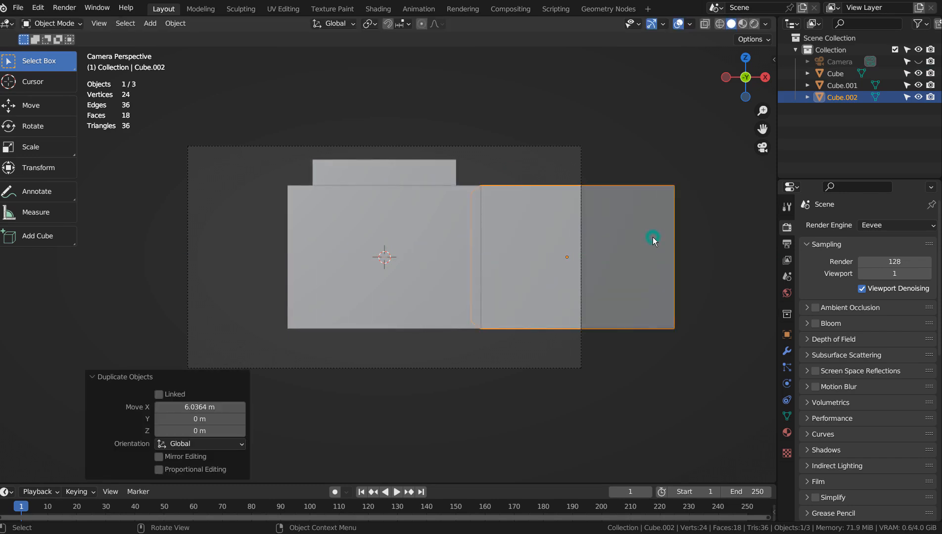
- Stretch the side block to roughly ten times its depth along Y, and return to the camera view
key("KP_7")
key("s")
key("y")
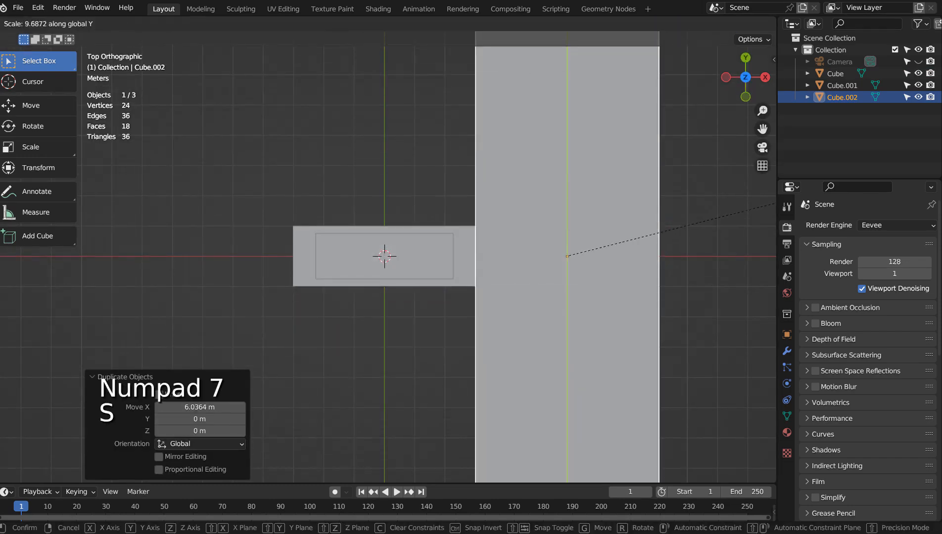
left_click(38, 438)
key("KP_0")
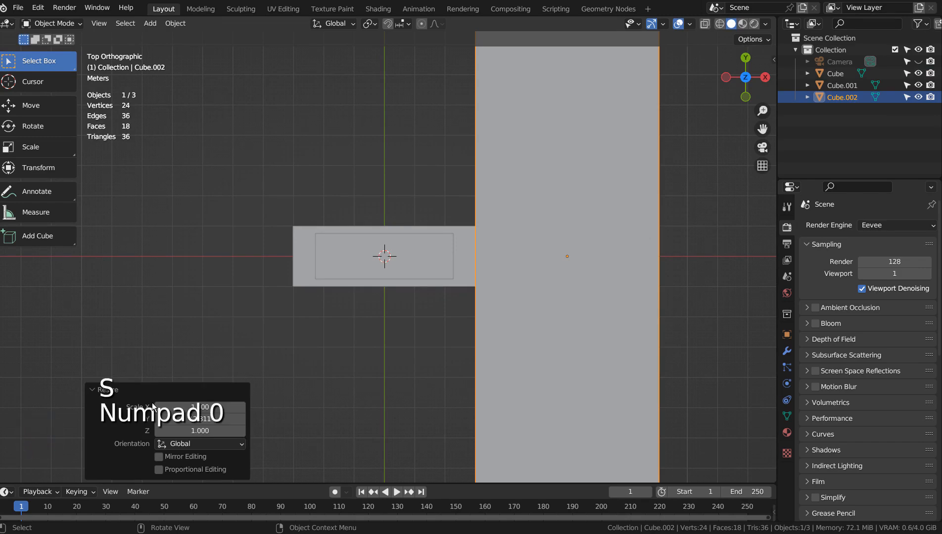
key("KP_0")
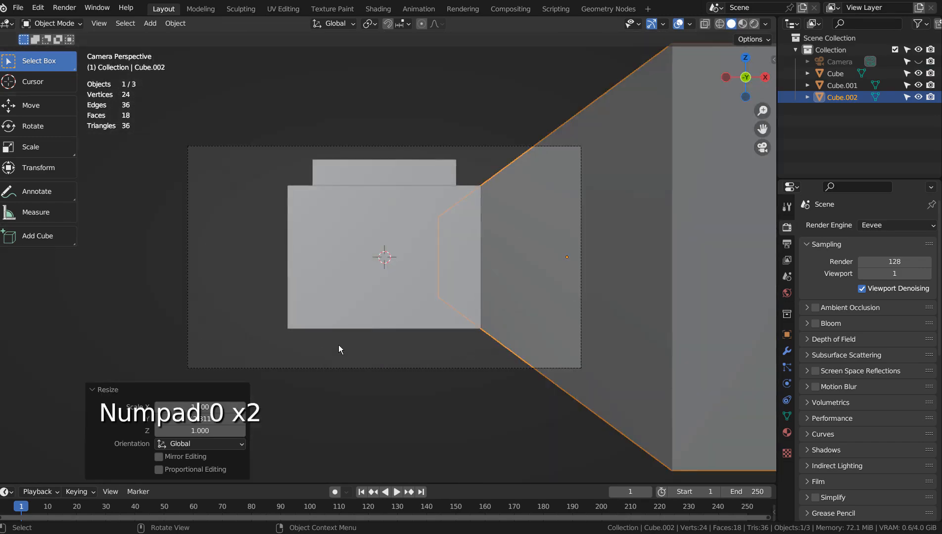
key("shift+d")
key("x")
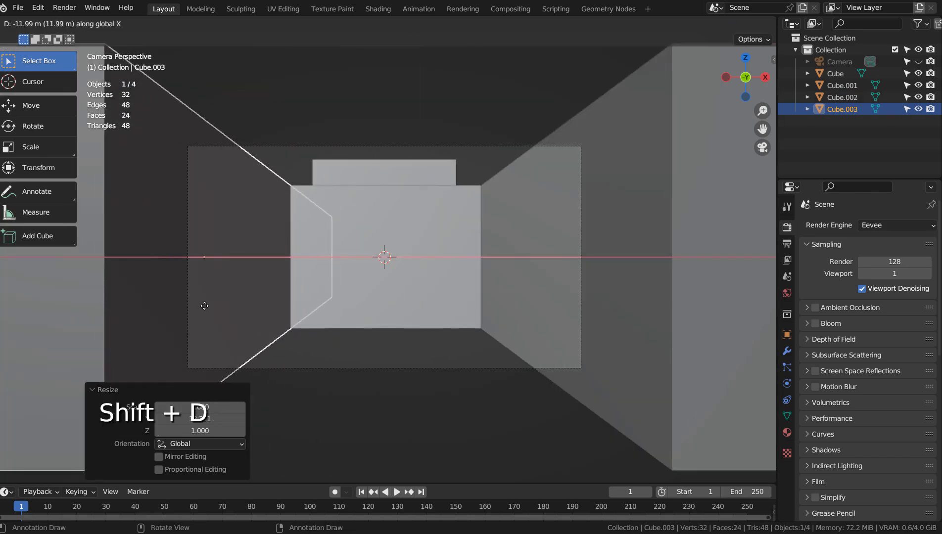
left_click(203, 307)
key("ctrl+z")
- Set the long side block's origin to the 3D cursor
left_click(617, 265)
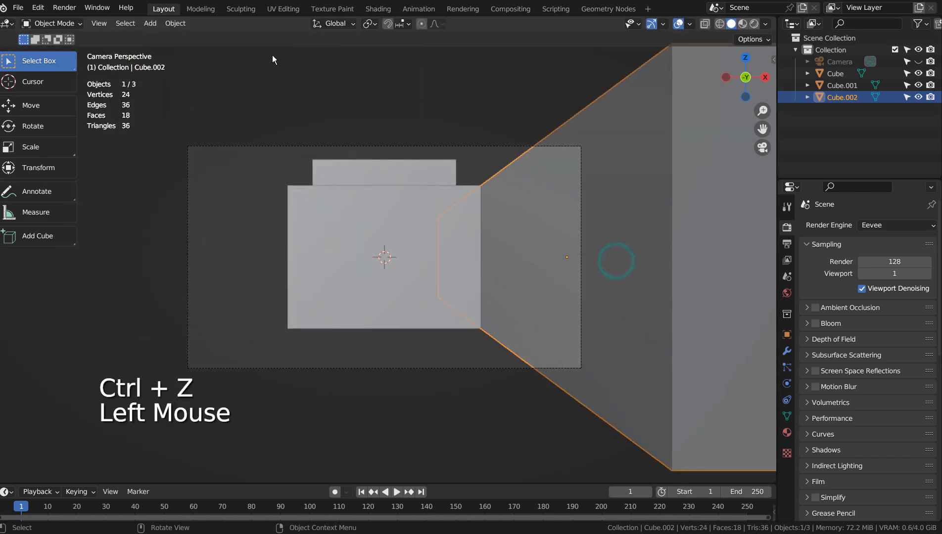
left_click(175, 23)
mouse_move(222, 48)
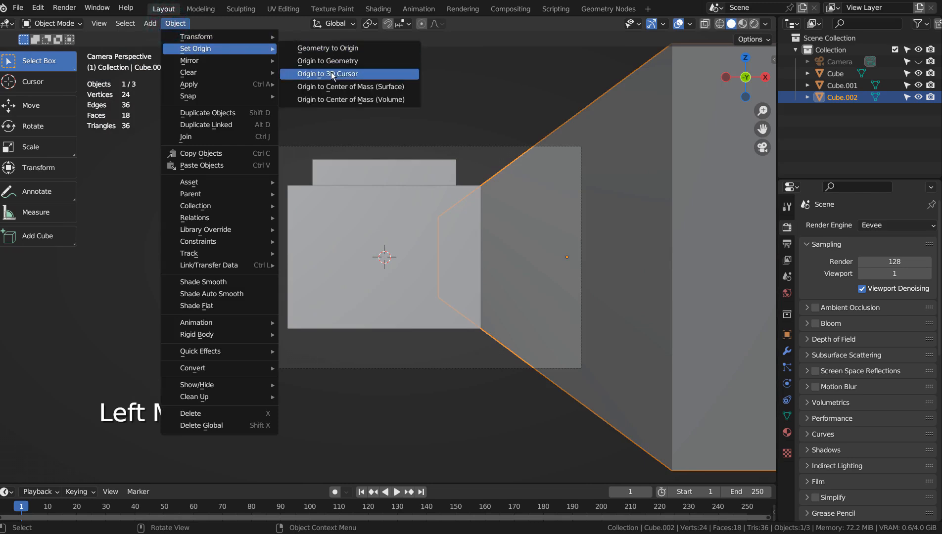
left_click(330, 74)
- Add a Mirror modifier on the X axis to the long side block
left_click(787, 350)
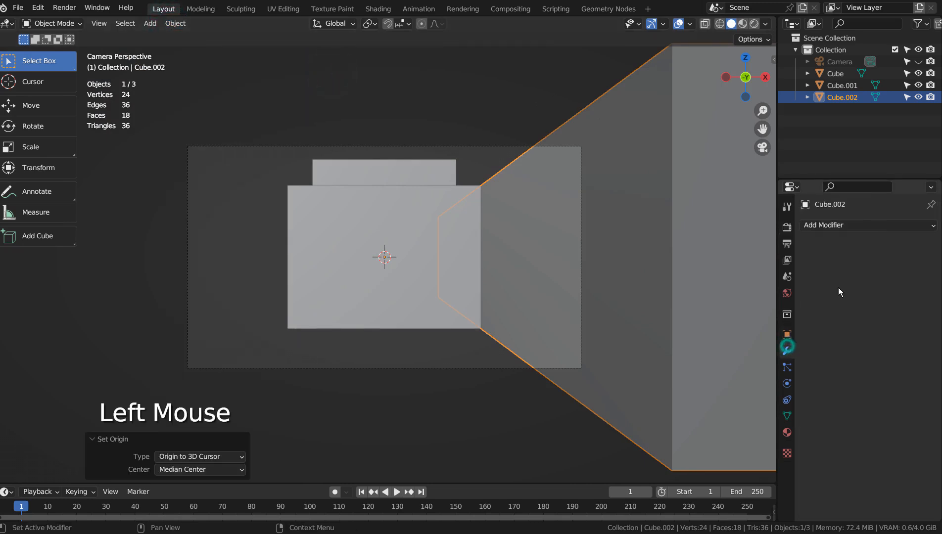
left_click(874, 224)
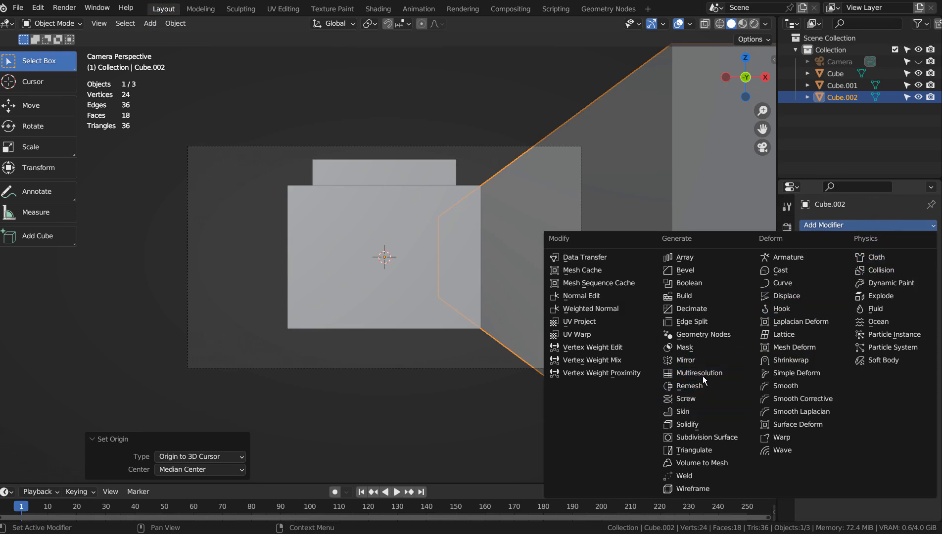
left_click(703, 362)
left_click(408, 354)
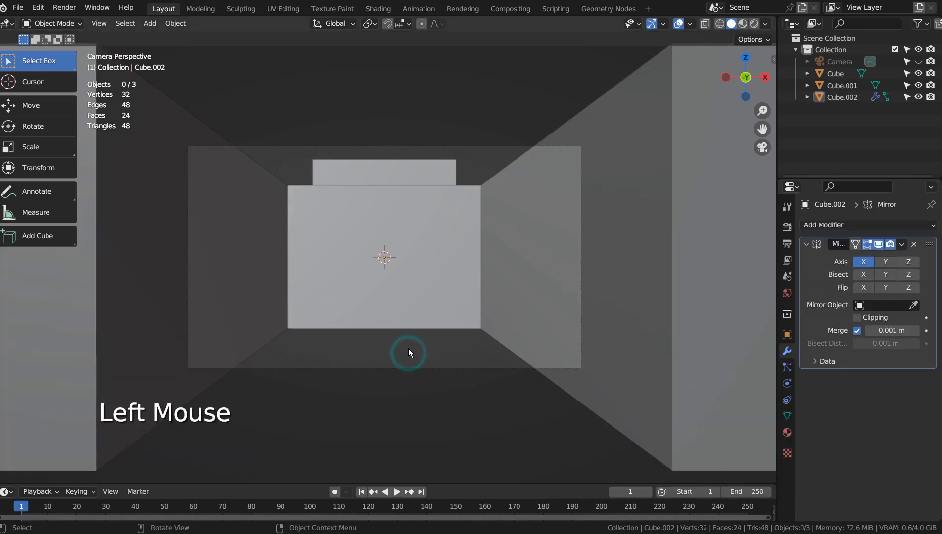
- Move all three blocks together about 0.31 m down along Z in the camera view
left_click_drag(233, 127, 504, 281)
key("g")
key("x")
key("z")
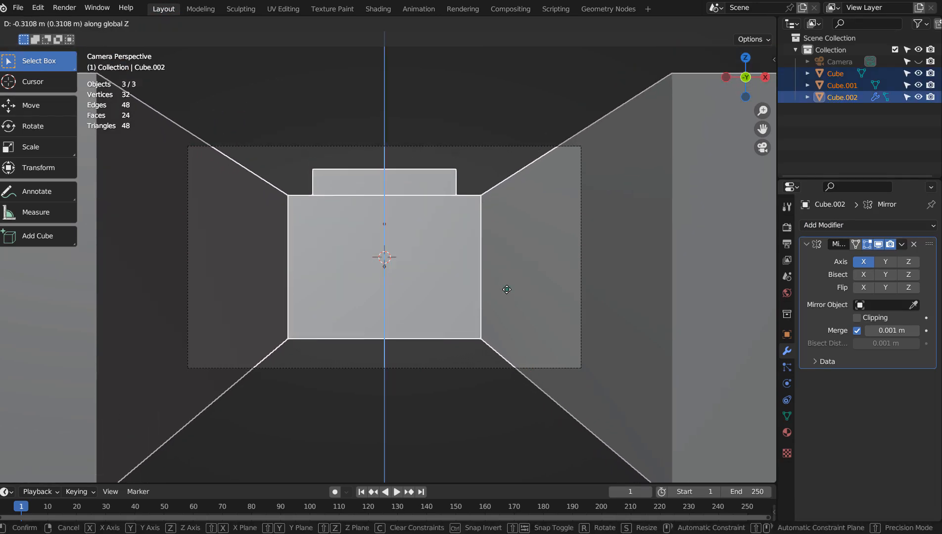
left_click(507, 289)
left_click(526, 157)
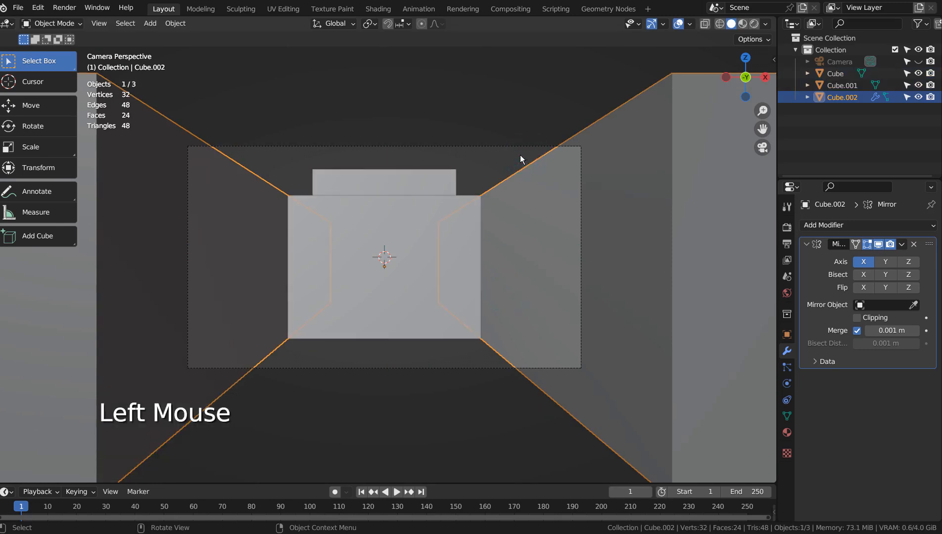
- Switch the render engine to Workbench and render the scene as a still image
left_click(788, 227)
left_click(888, 217)
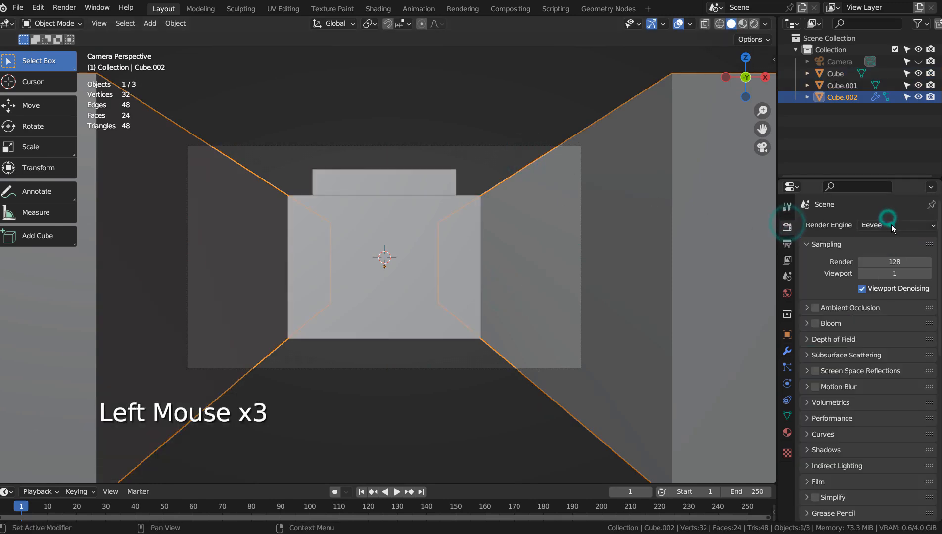
left_click(891, 224)
left_click(890, 253)
left_click(471, 102)
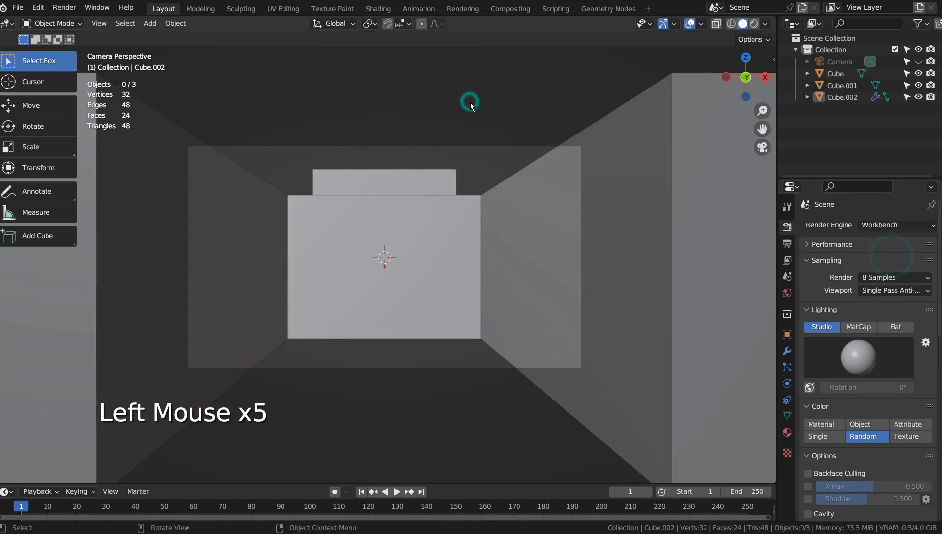
key("F12")
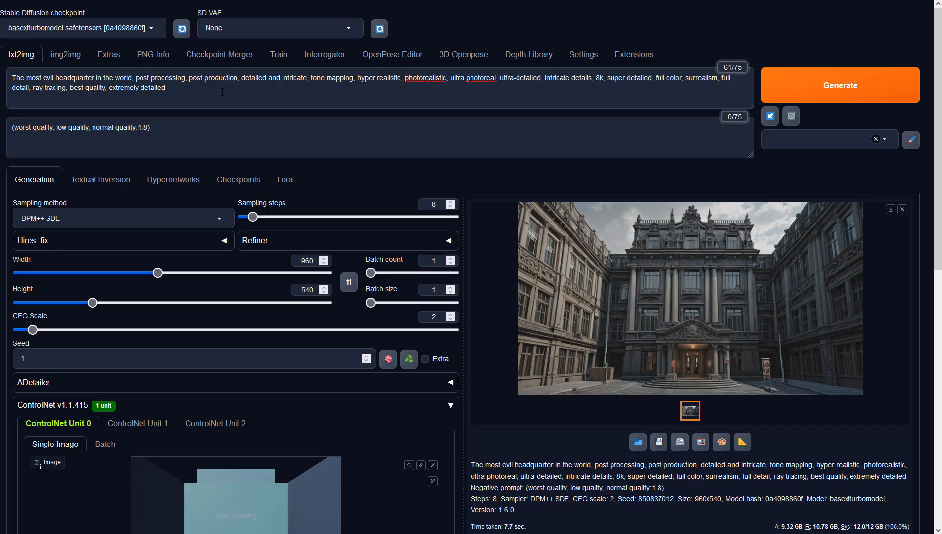
- Bring the render into ControlNet Unit 0 of the Stable Diffusion web UI and set the output size to 960 × 540
left_click(221, 91)
left_click(228, 130)
left_click(308, 290)
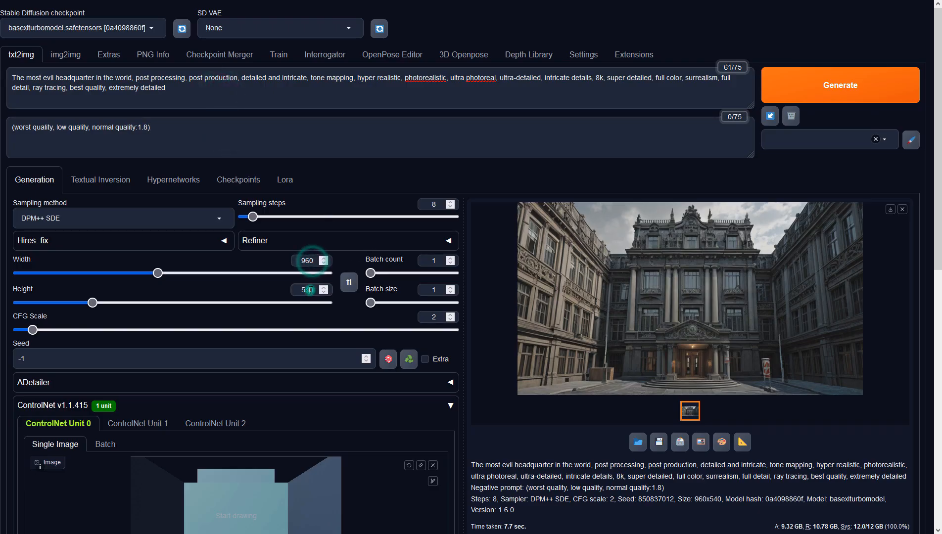
- Set ControlNet Unit 0 to the Depth control type with preprocessor none and model sai_xl_depth_256lora
scroll(500, 466, "down", 5)
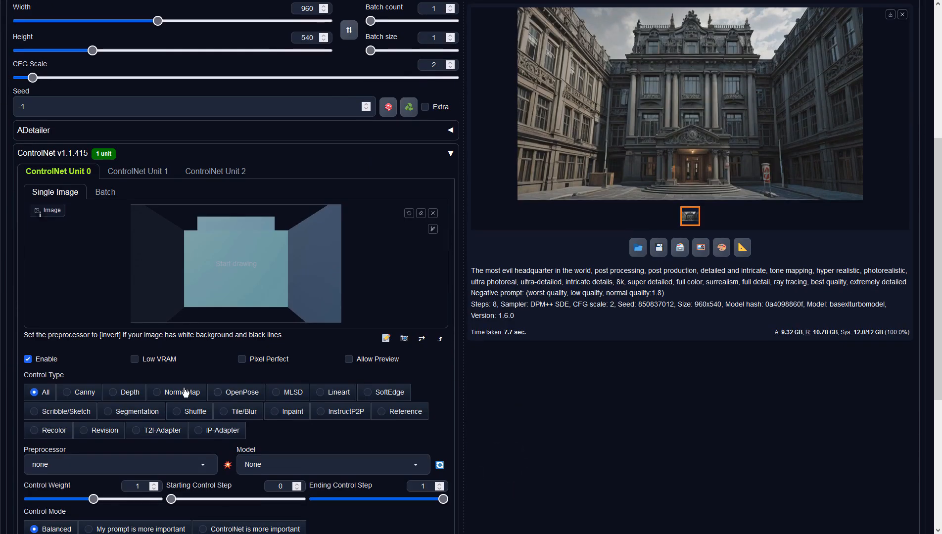
left_click(123, 393)
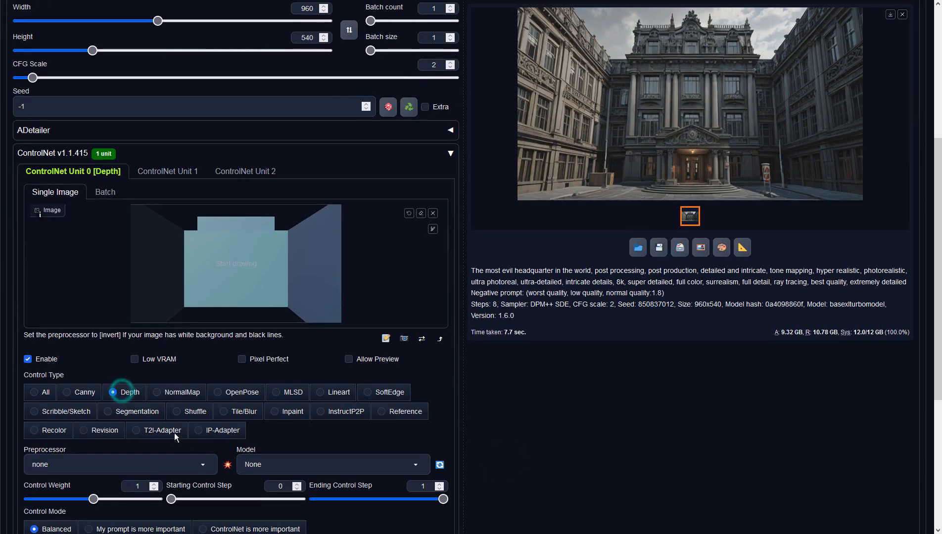
left_click(203, 465)
left_click(33, 407)
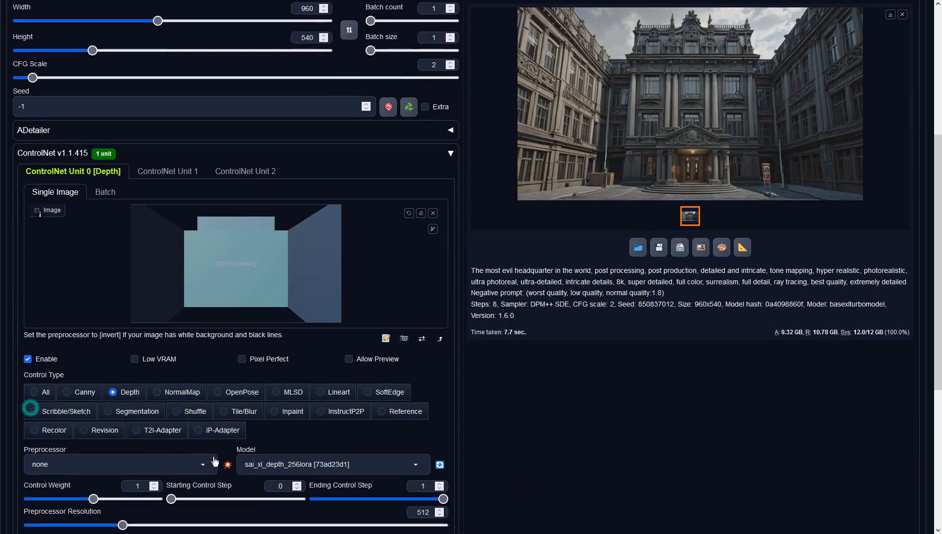
left_click(287, 463)
left_click(282, 448)
left_click(598, 278)
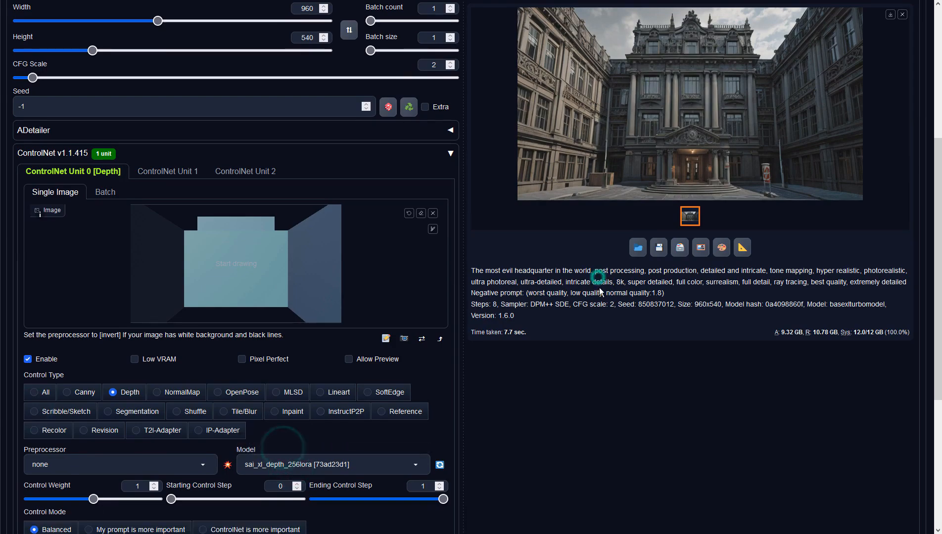
- Generate the evil headquarters image with the depth ControlNet and inspect the result enlarged
scroll(600, 292, "up", 5)
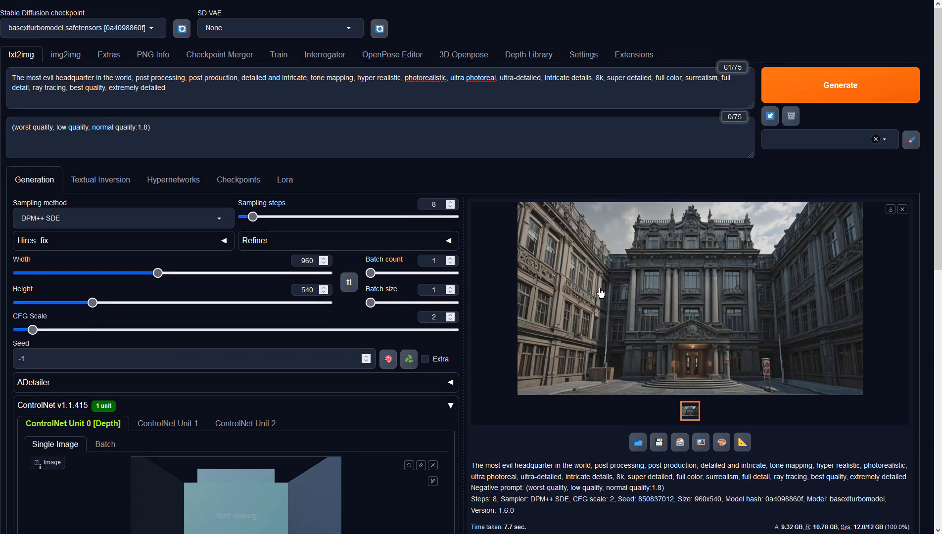
left_click(792, 84)
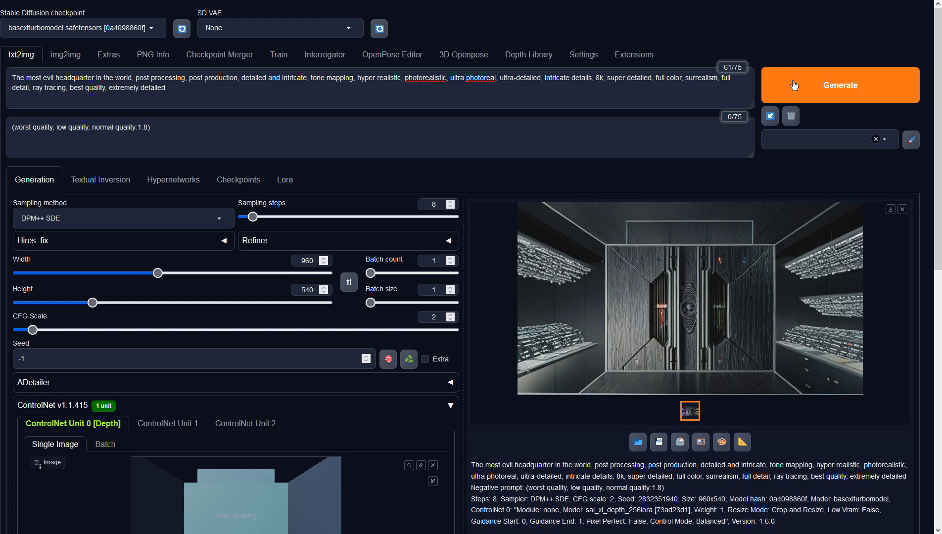
left_click(743, 310)
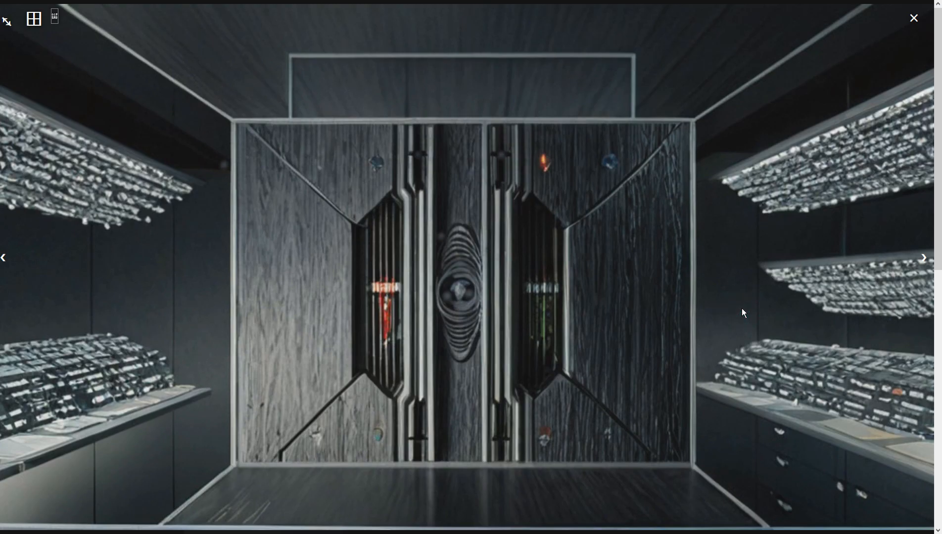
left_click(742, 309)
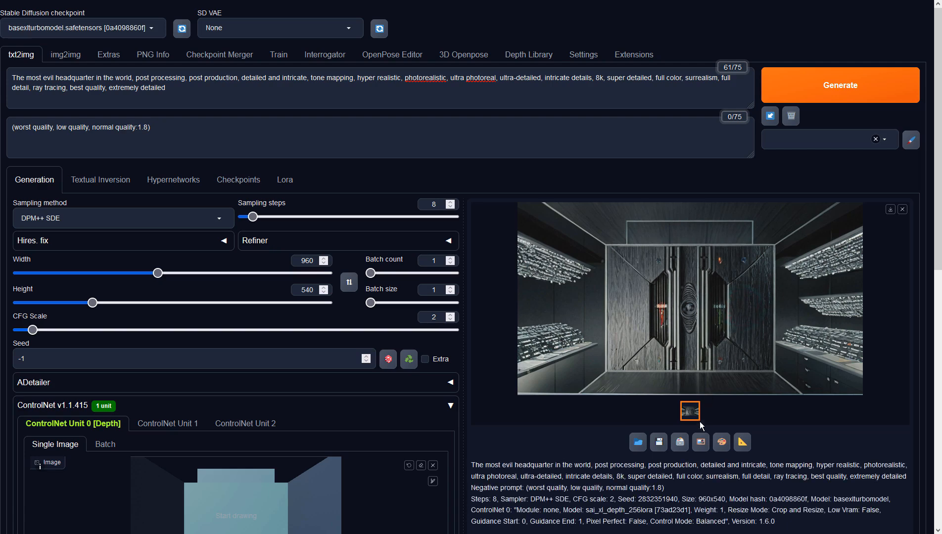
- Send the generated image to img2img and set the CFG Scale to 2 and the denoising strength to 0.9
left_click(698, 443)
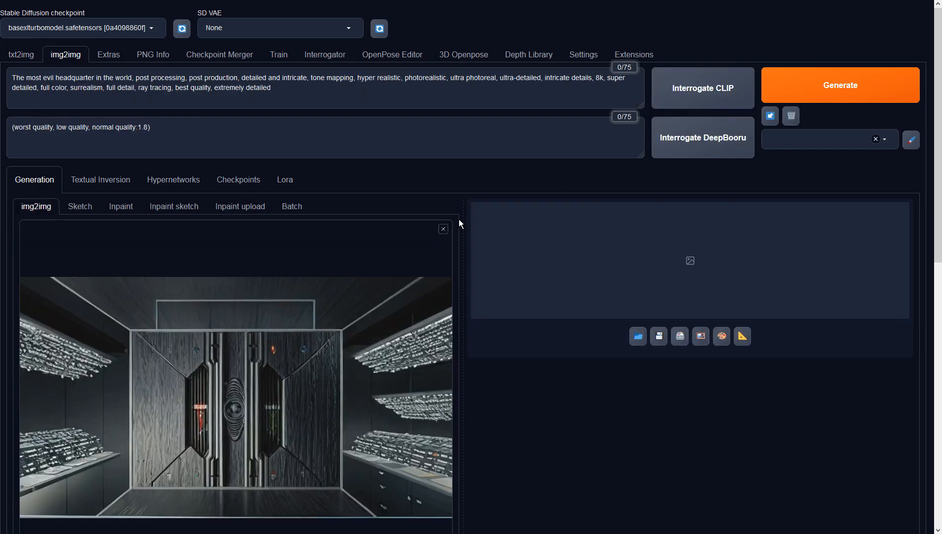
scroll(459, 219, "down", 3)
scroll(459, 219, "down", 6)
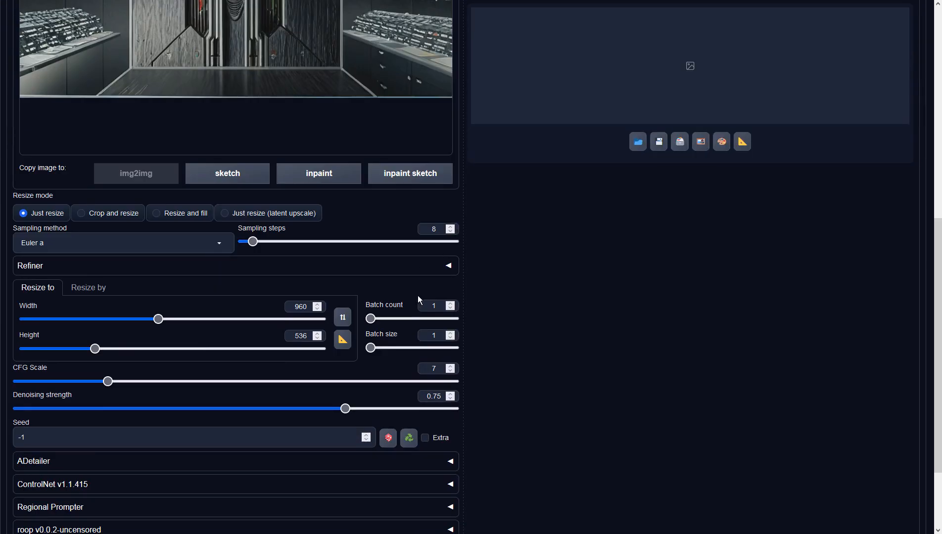
double_click(434, 370)
type("2")
left_click_drag(345, 408, 411, 411)
- Generate an img2img variation of the headquarters and inspect it at full size
scroll(572, 314, "up", 9)
left_click(798, 76)
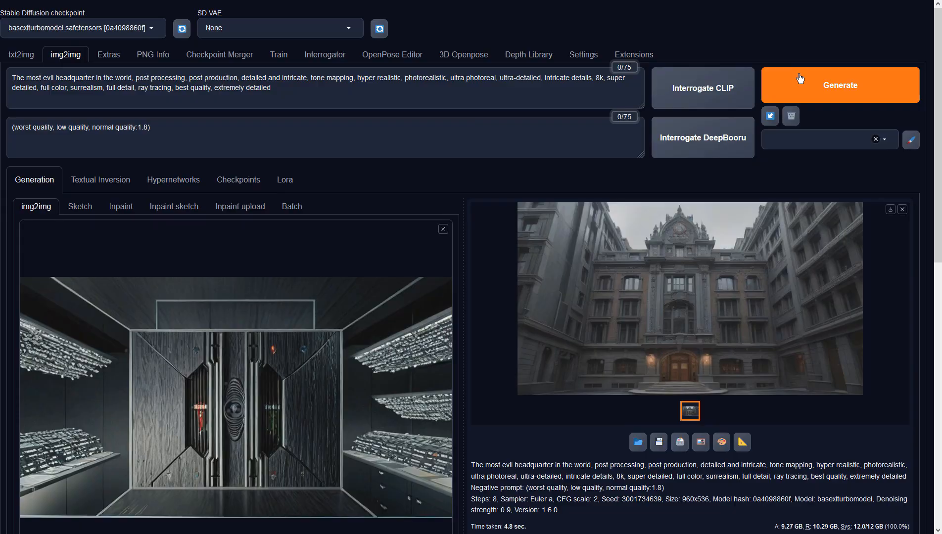
left_click(761, 263)
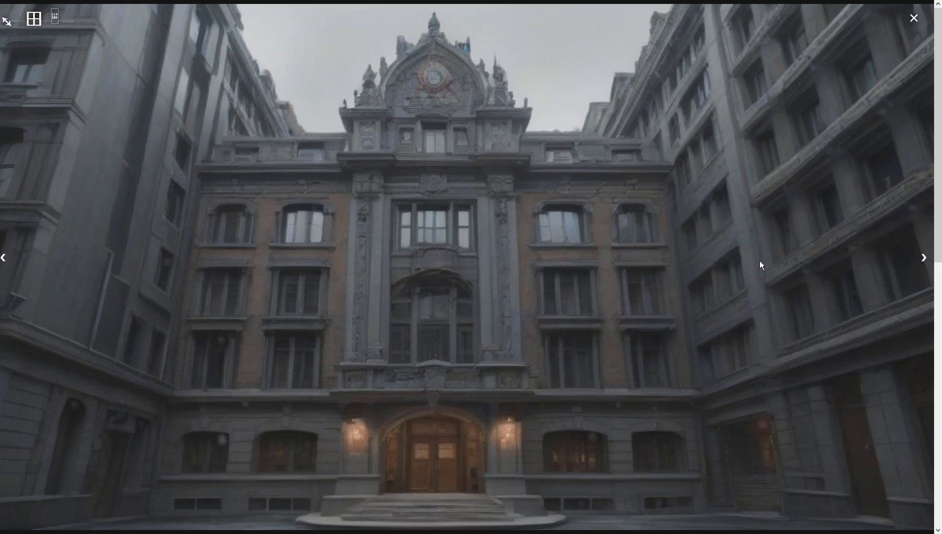
left_click(760, 261)
- Use the new courtyard building image as the img2img input and generate another variation from it
left_click(700, 440)
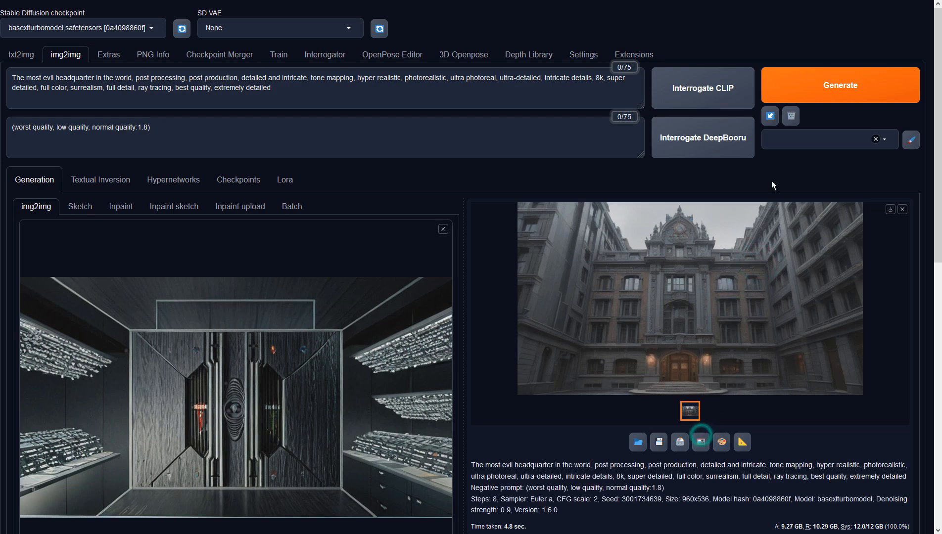
left_click(826, 91)
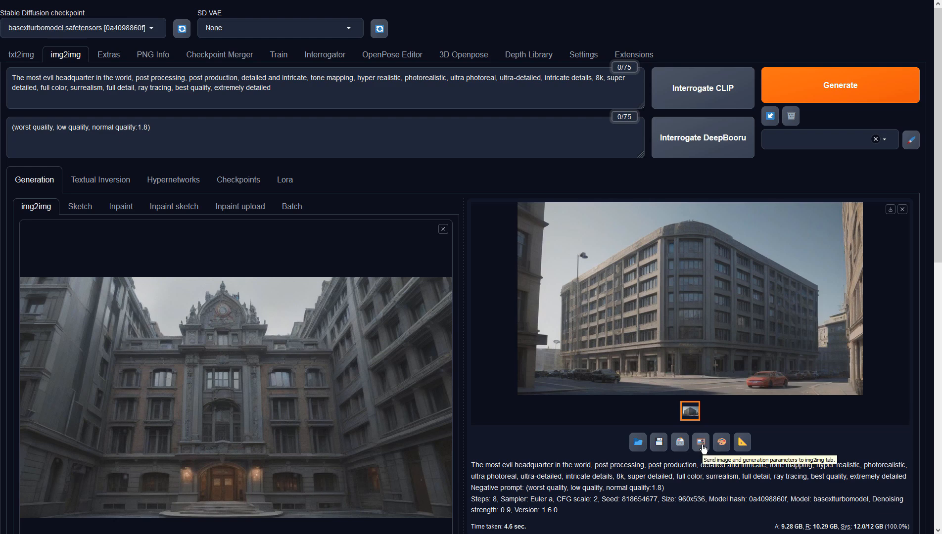
- Generate another headquarters variation and send the resulting courtyard image to img2img as the new input
left_click(797, 92)
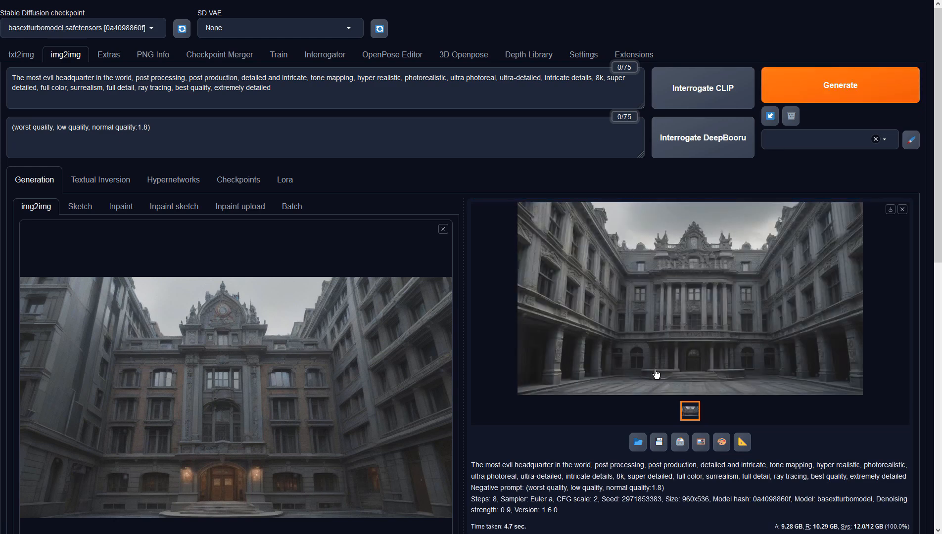
left_click(699, 446)
- Set the denoising strength to 0.75, generate two img2img variations of the courtyard, and view the latest one at full size
scroll(496, 261, "down", 10)
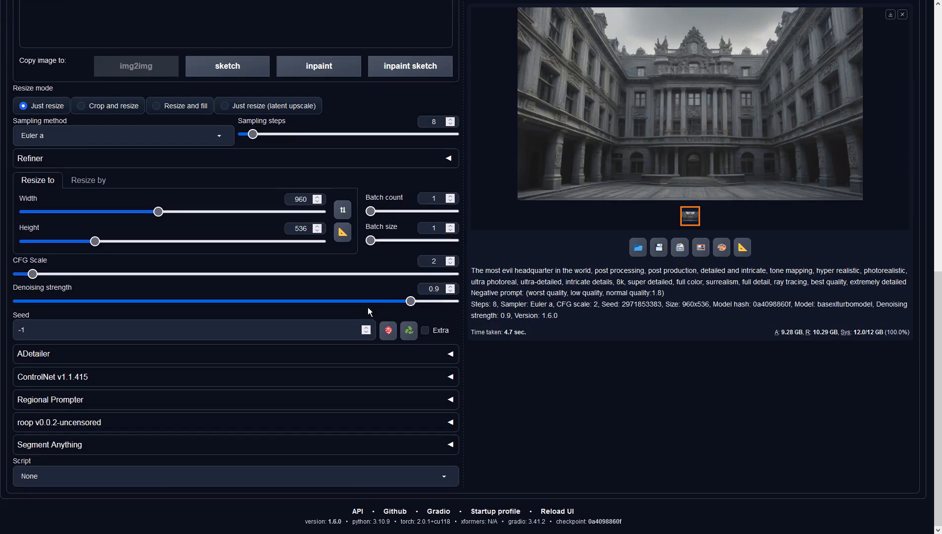
left_click_drag(412, 301, 349, 302)
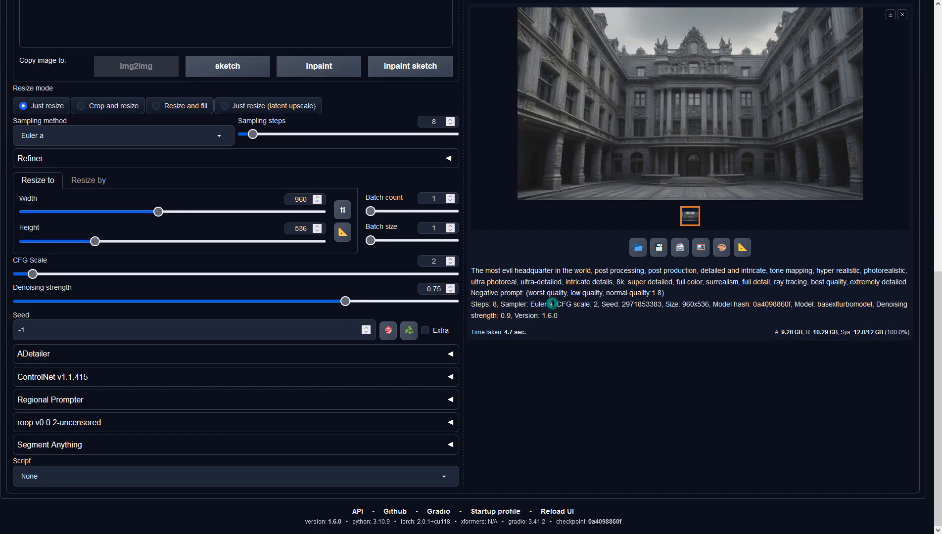
scroll(587, 302, "up", 10)
left_click(802, 85)
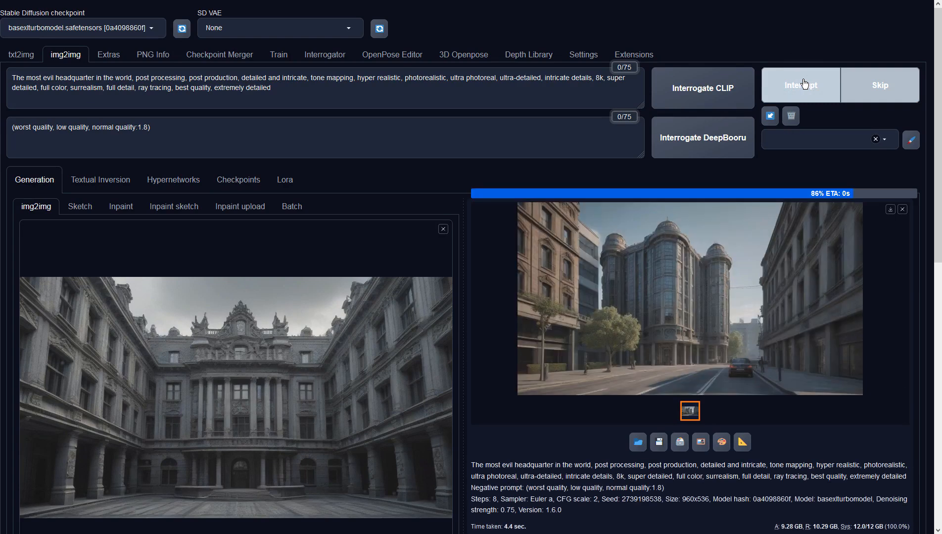
left_click(804, 84)
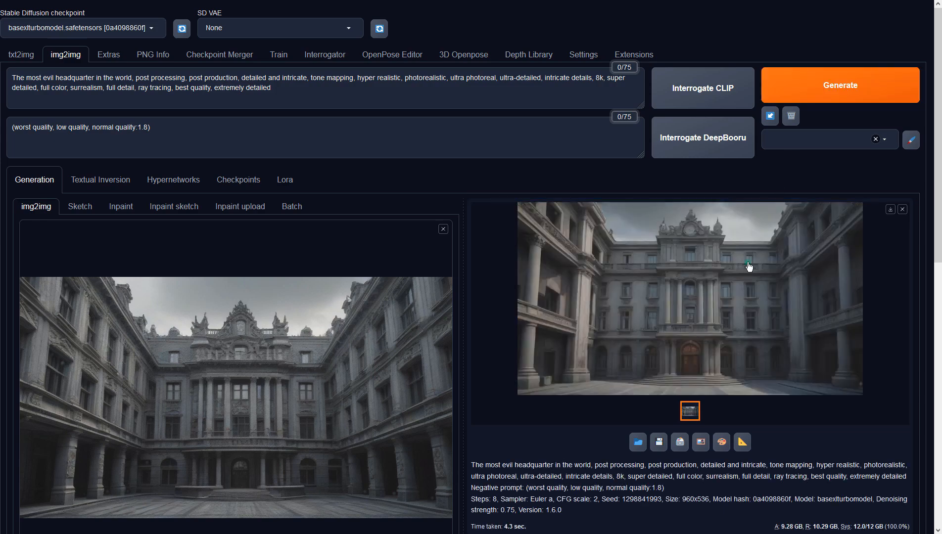
left_click(747, 263)
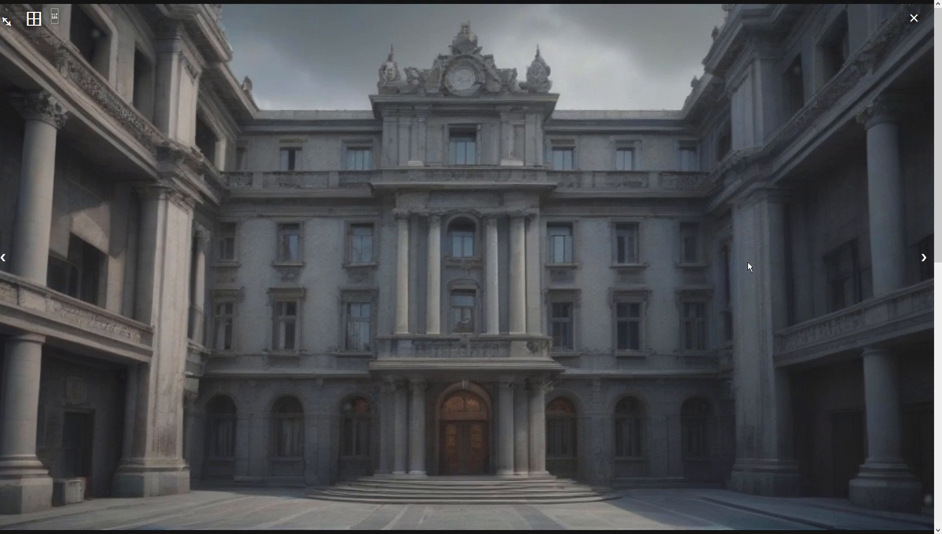
left_click(748, 262)
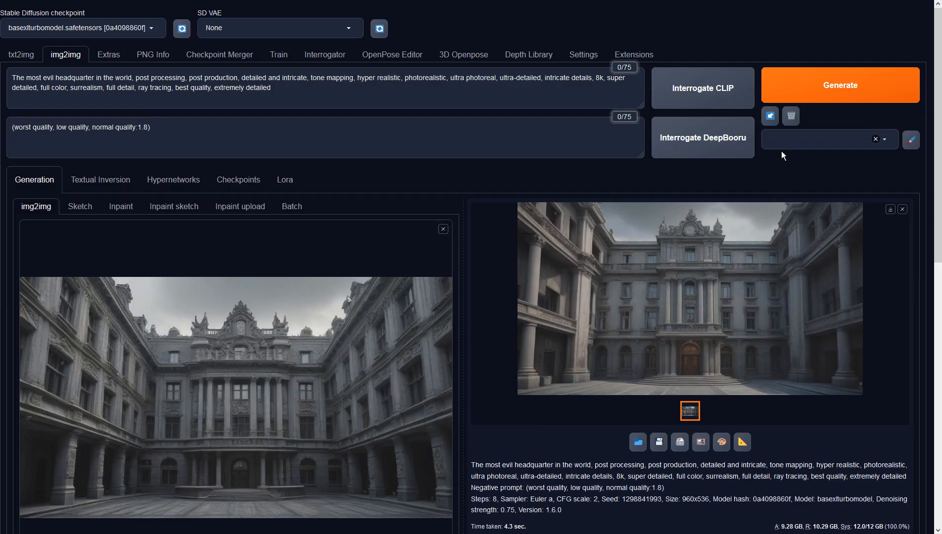
- Generate four more img2img variations at 0.75 denoising strength, inspecting the first three at full size
left_click(796, 87)
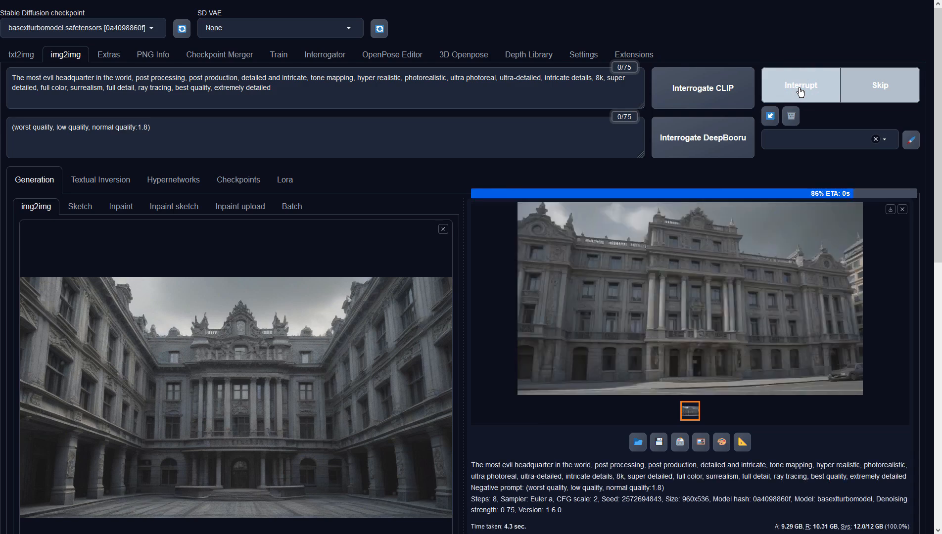
left_click(787, 291)
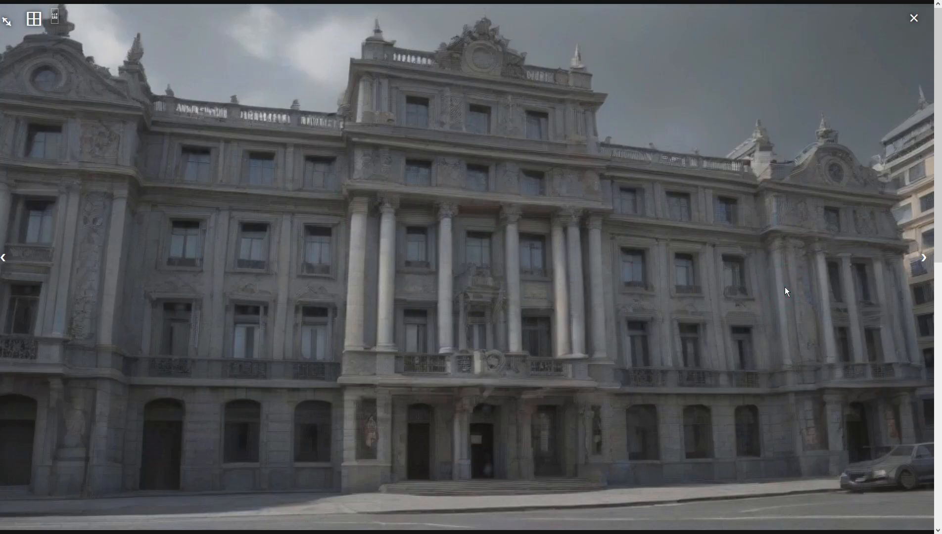
left_click(786, 289)
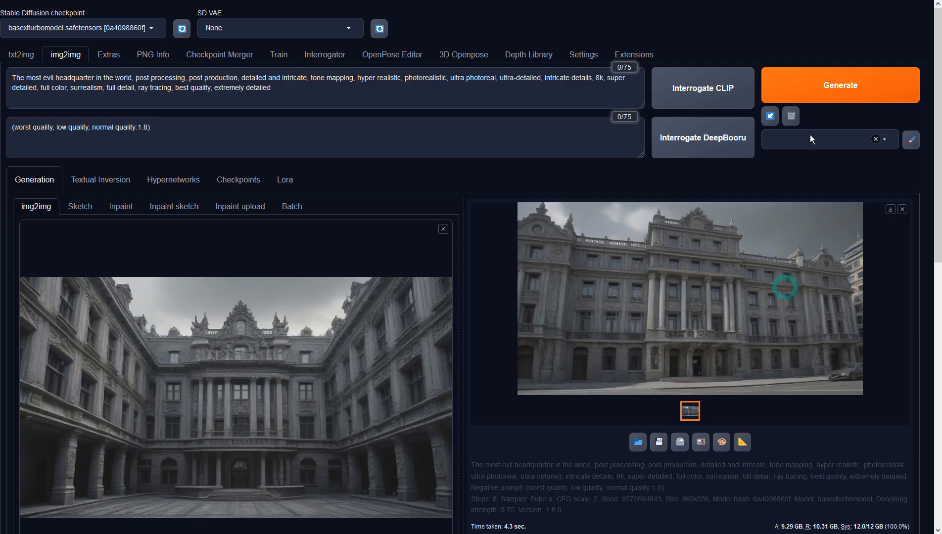
left_click(813, 85)
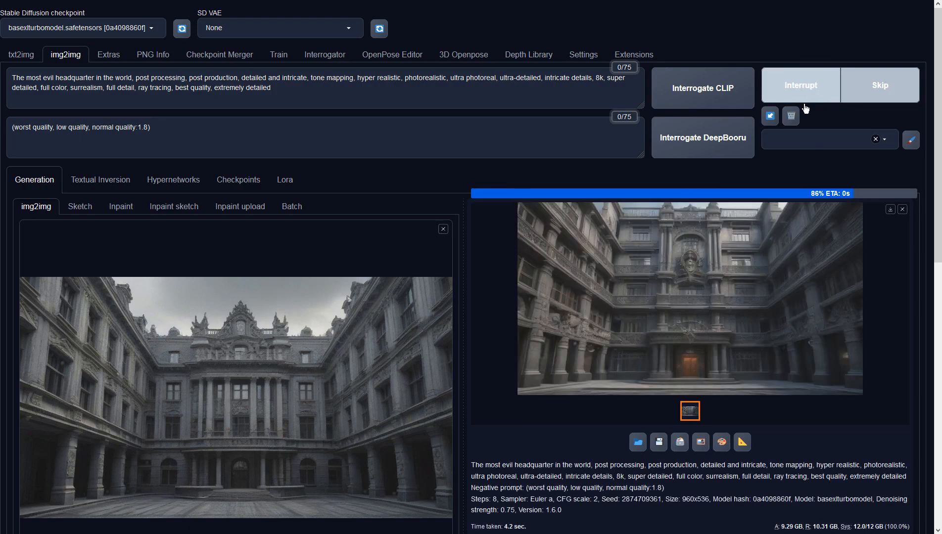
left_click(752, 283)
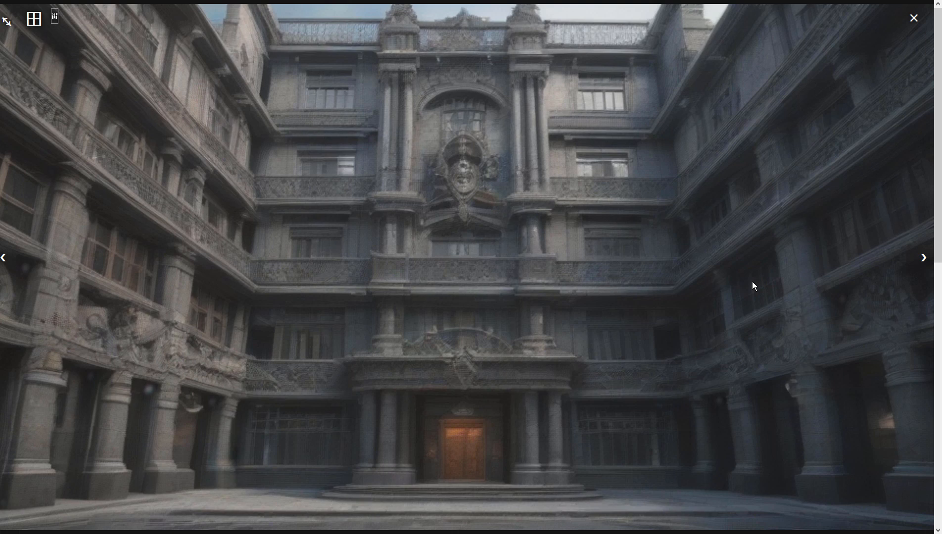
left_click(632, 272)
left_click(811, 87)
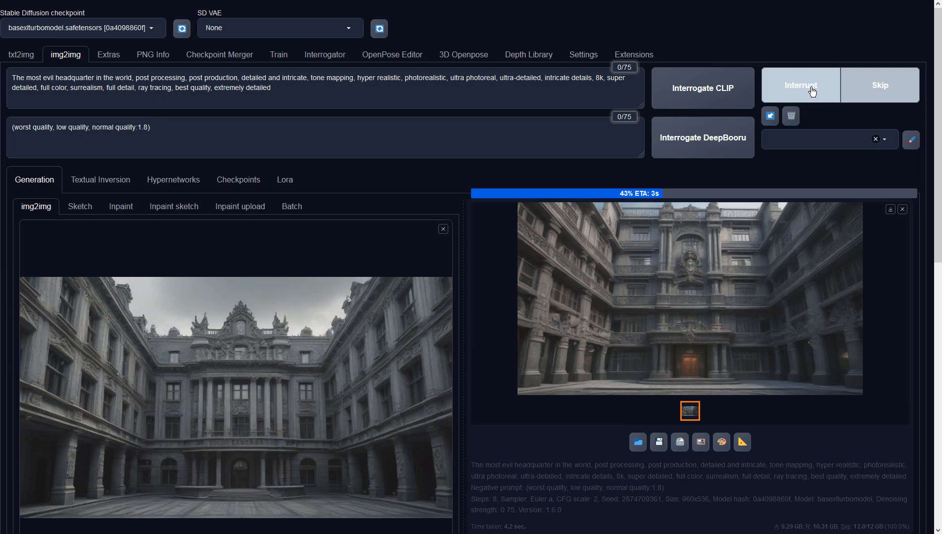
left_click(787, 257)
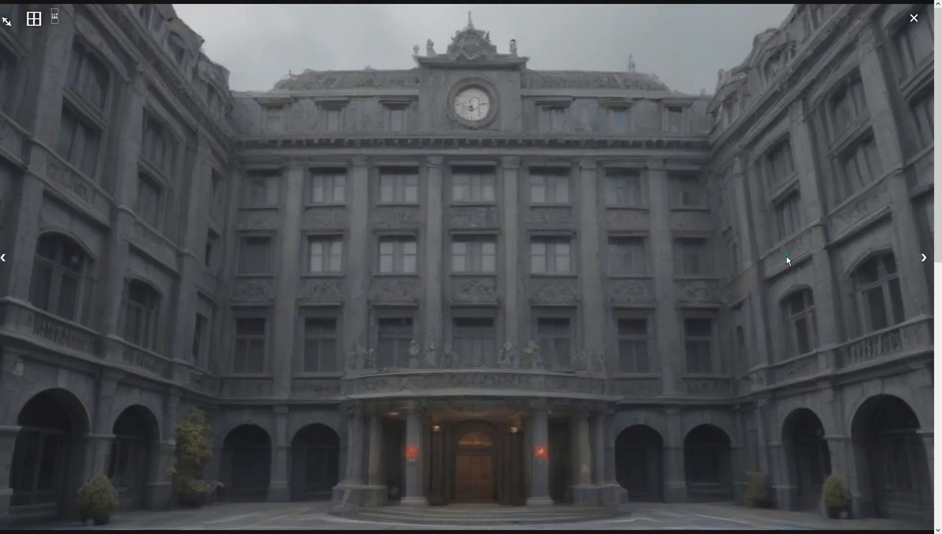
left_click(787, 258)
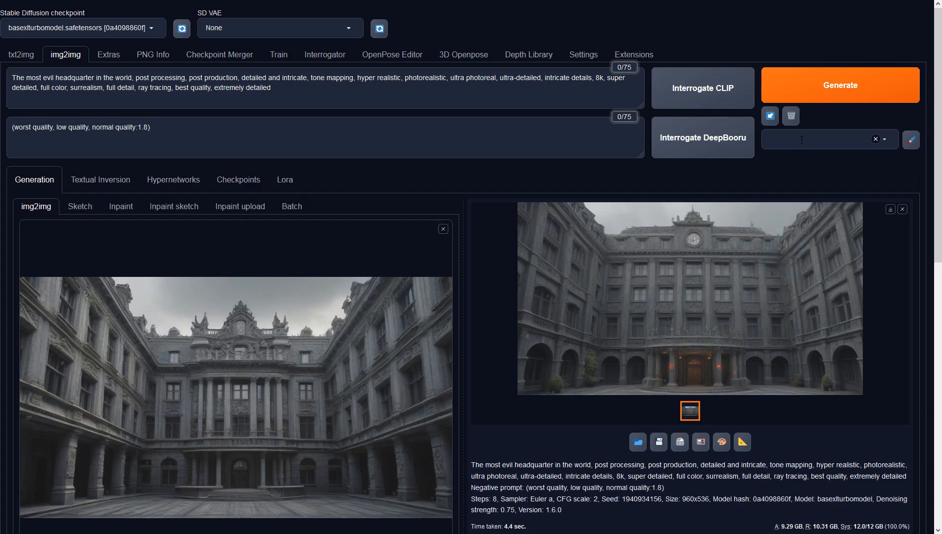
left_click(808, 92)
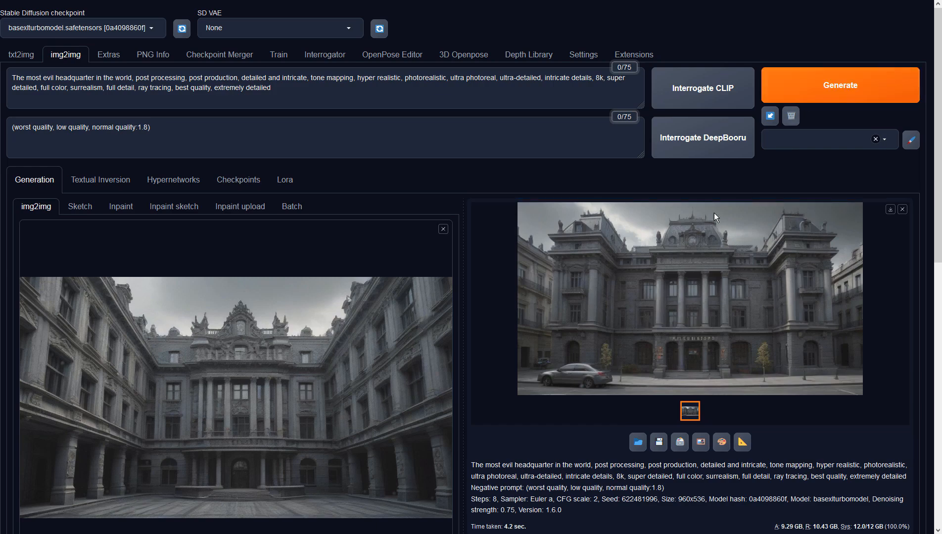
- Set the denoising strength to 0.6, generate a variation of the courtyard image, and inspect it at full size
scroll(366, 386, "down", 8)
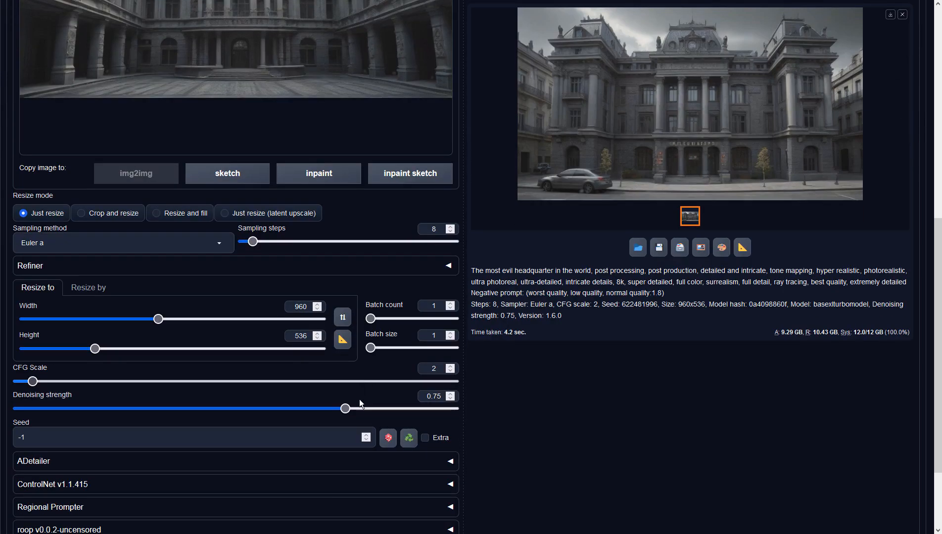
left_click_drag(345, 409, 280, 409)
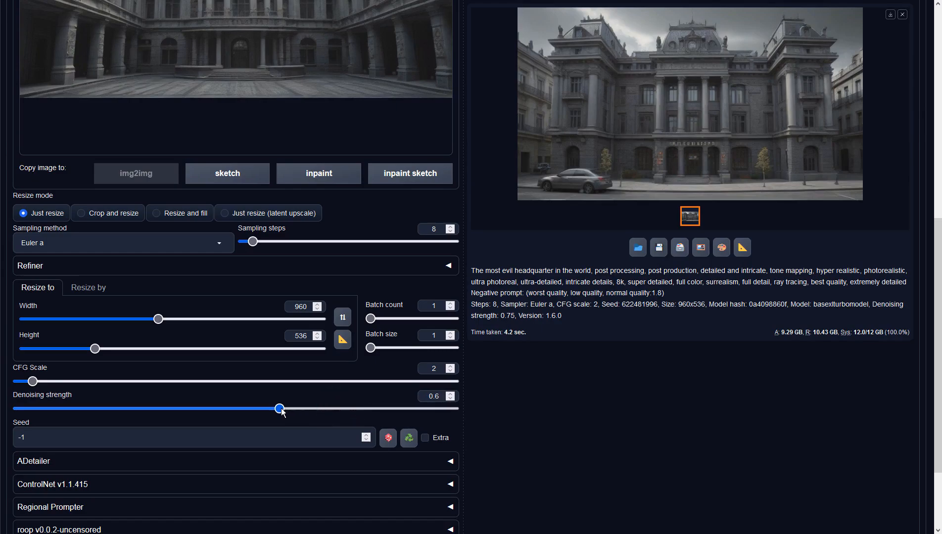
scroll(596, 314, "up", 8)
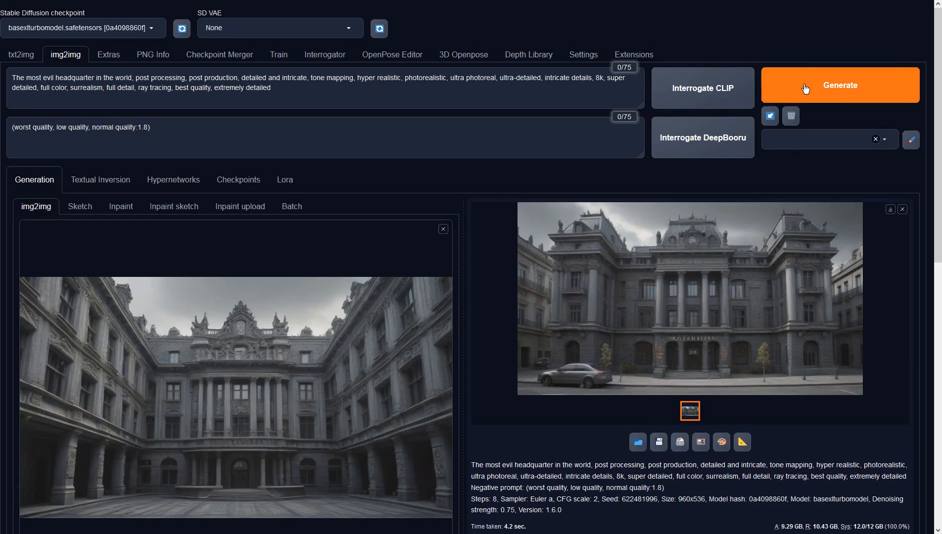
left_click(805, 88)
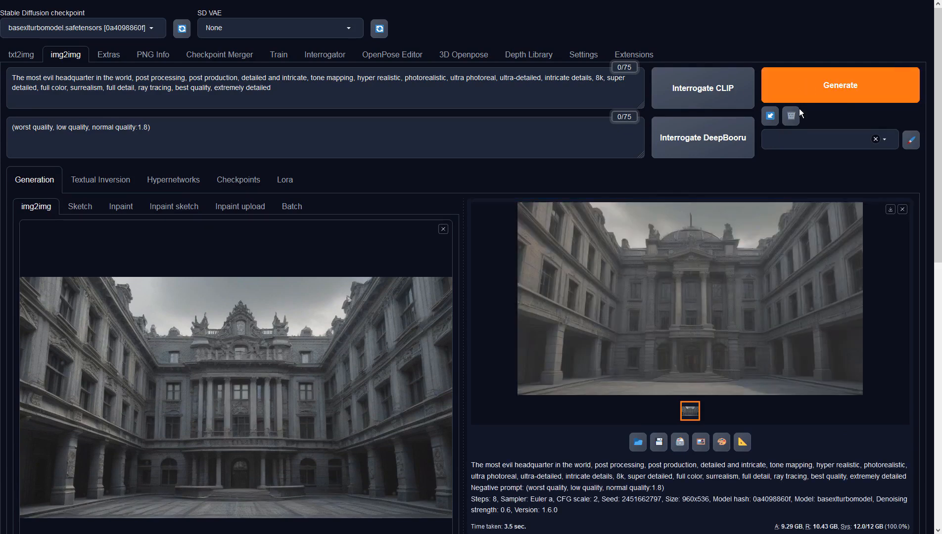
left_click(763, 265)
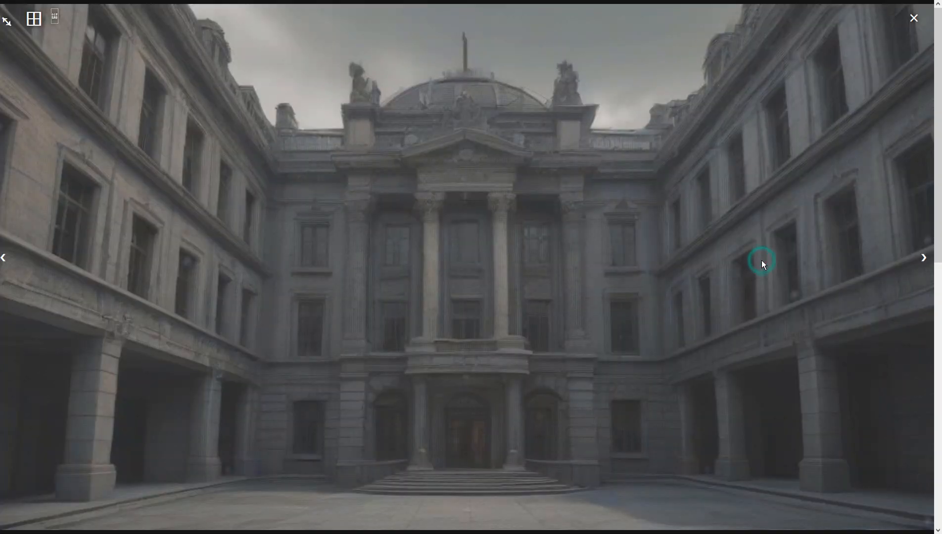
left_click(762, 261)
- Generate another variation at 0.6 denoising strength, inspect it enlarged, and send it to img2img as the new input
left_click(809, 73)
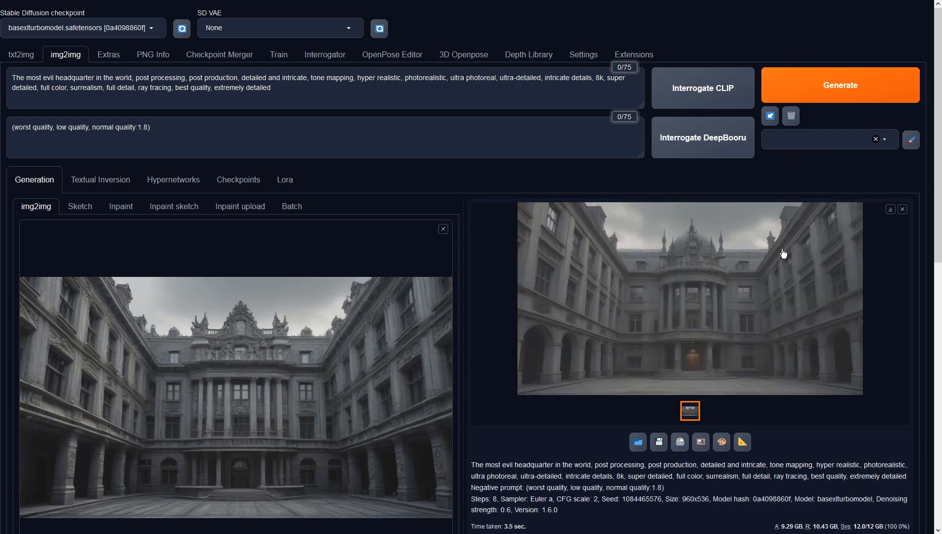
left_click(782, 250)
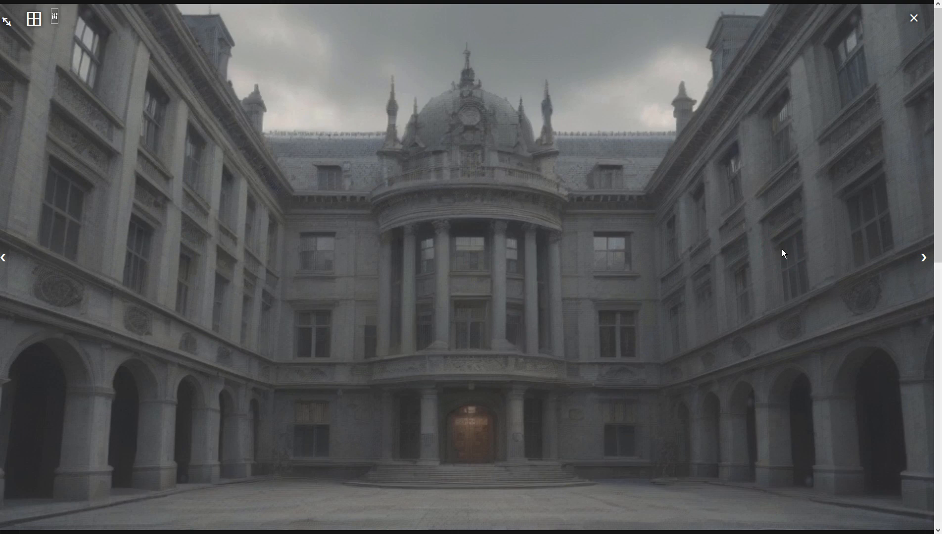
left_click(782, 248)
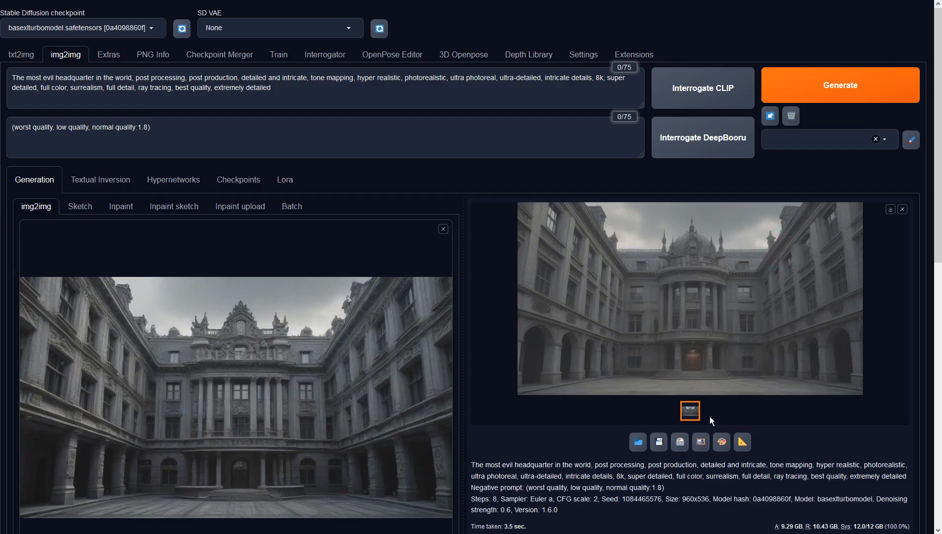
left_click(701, 442)
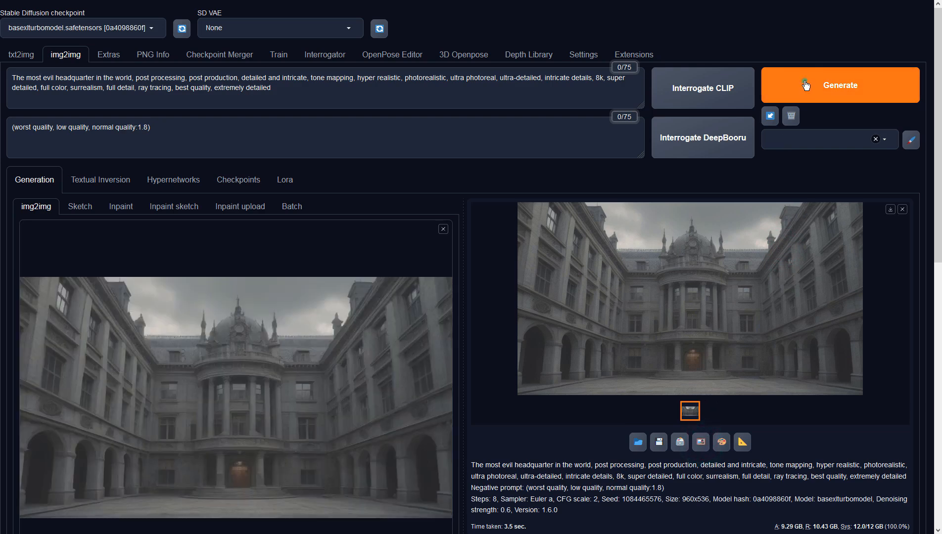
- Generate two img2img variations from the domed courtyard image and inspect each at full size
left_click(806, 85)
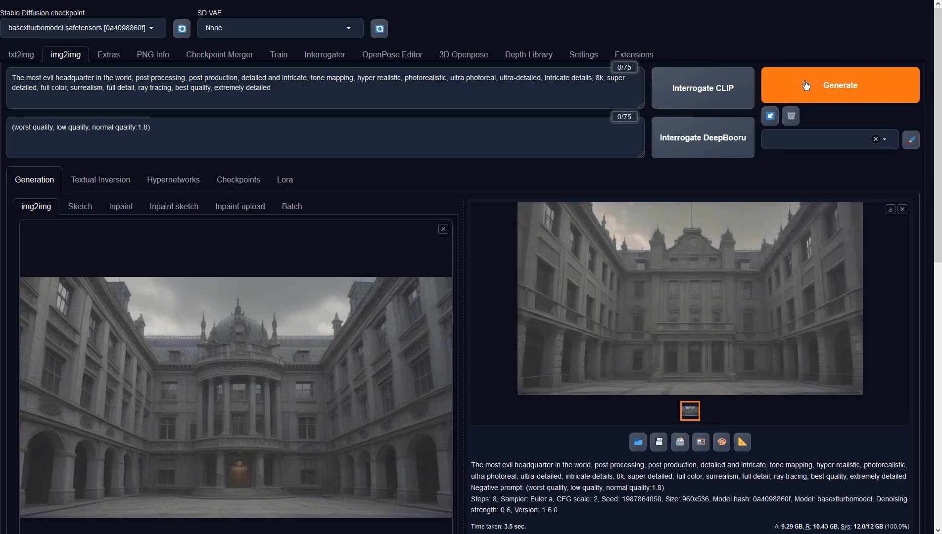
left_click(775, 305)
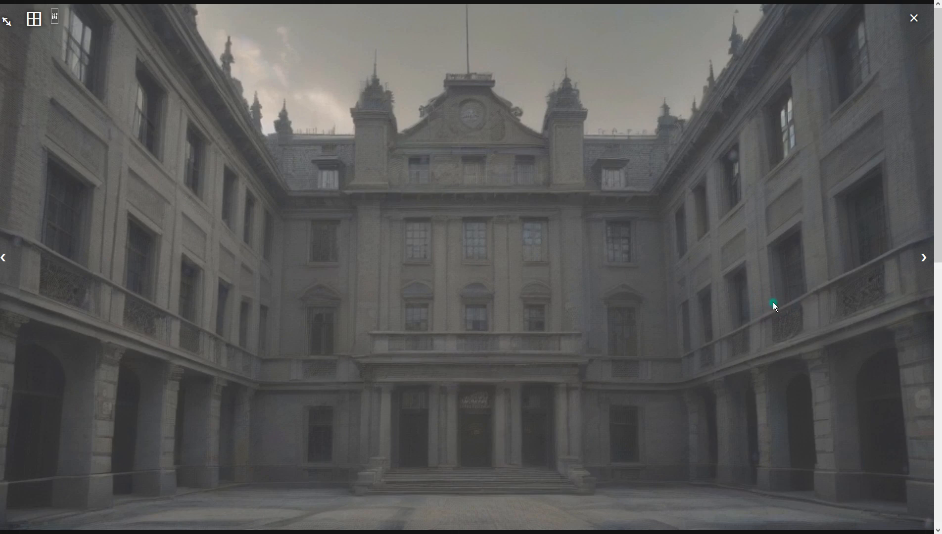
left_click(774, 307)
left_click(822, 72)
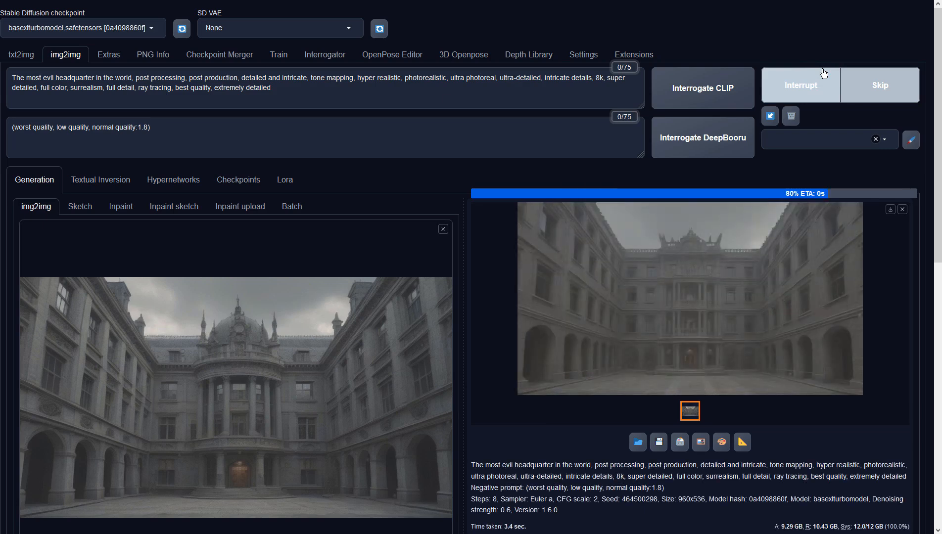
left_click(781, 283)
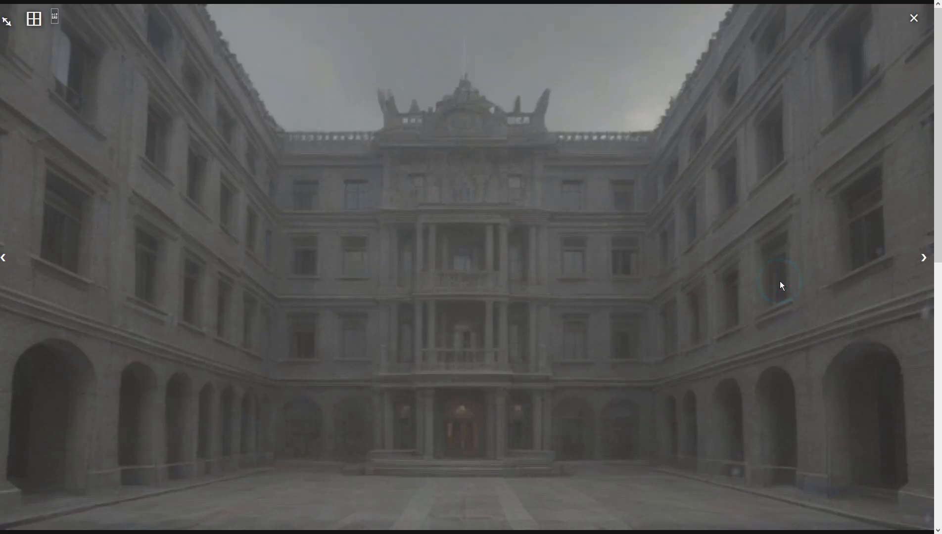
left_click(780, 281)
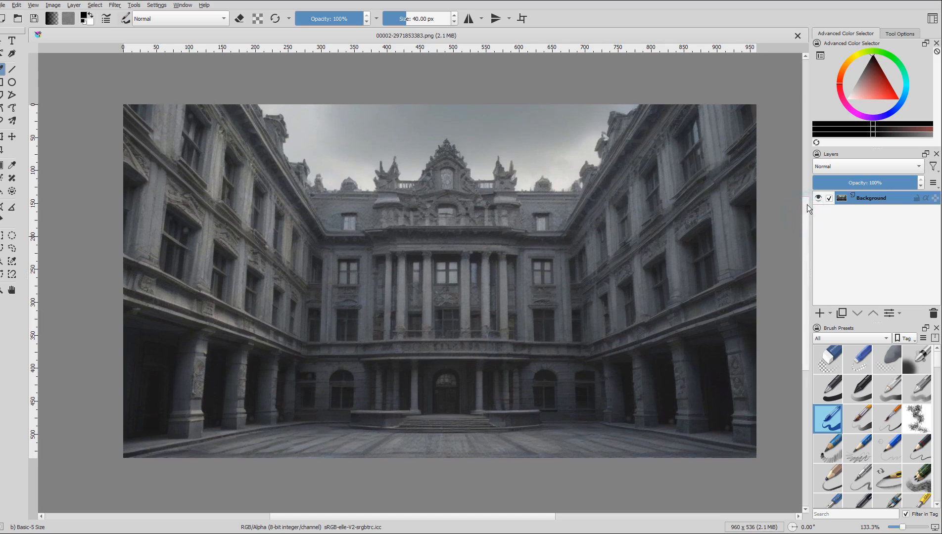
- In Krita, transform the courtyard image layer with a slight clockwise rotation, enlarging and repositioning it to cover the whole canvas
key("ctrl+t")
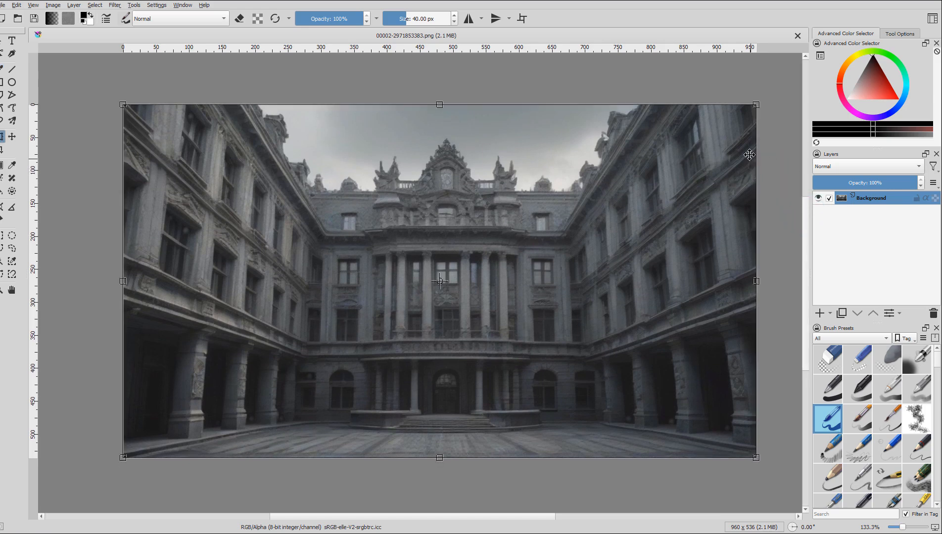
left_click_drag(769, 95, 771, 97)
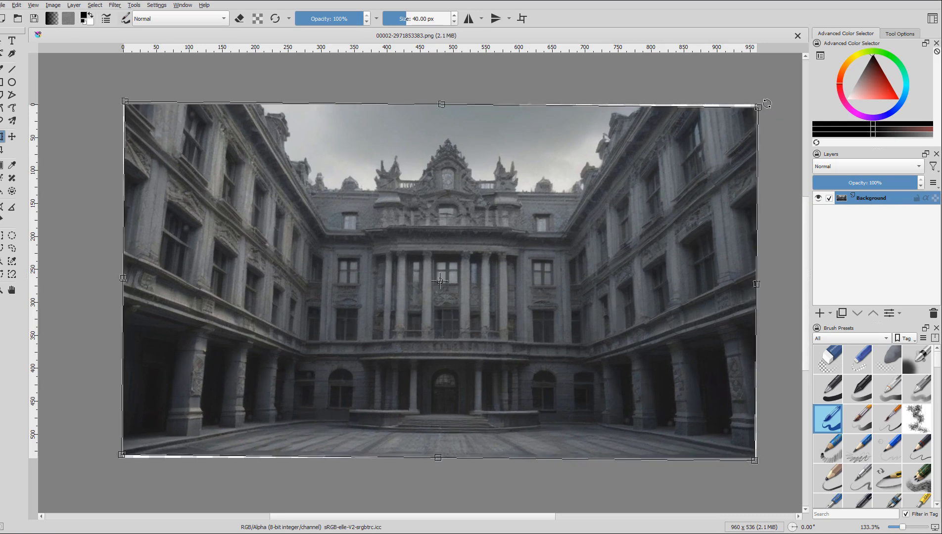
key("Return")
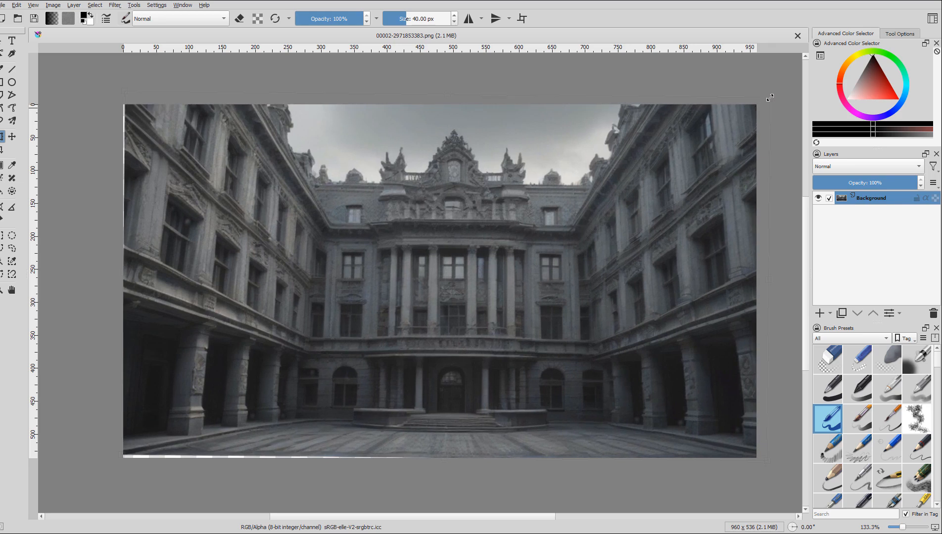
left_click_drag(623, 235, 619, 238)
key("Return")
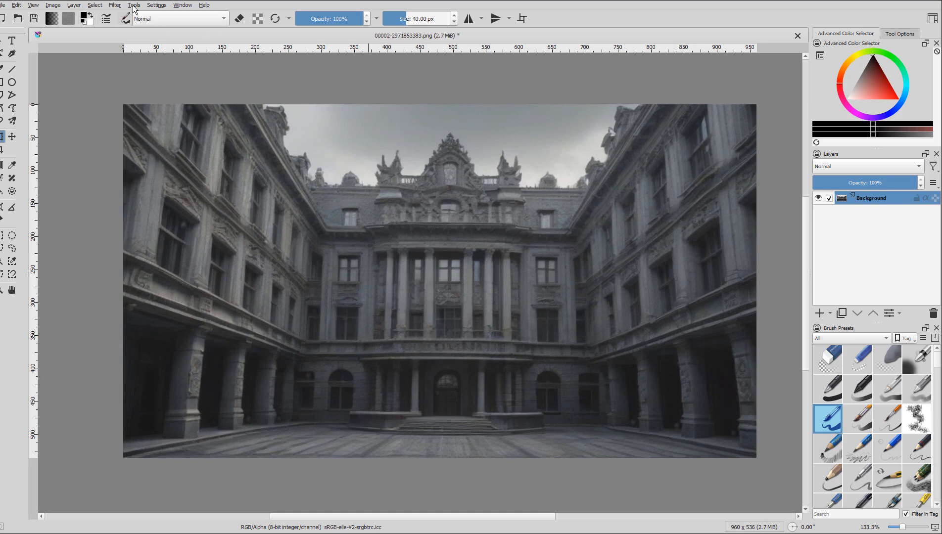
- Apply the Auto Contrast adjustment filter to the courtyard image
left_click(118, 4)
mouse_move(161, 39)
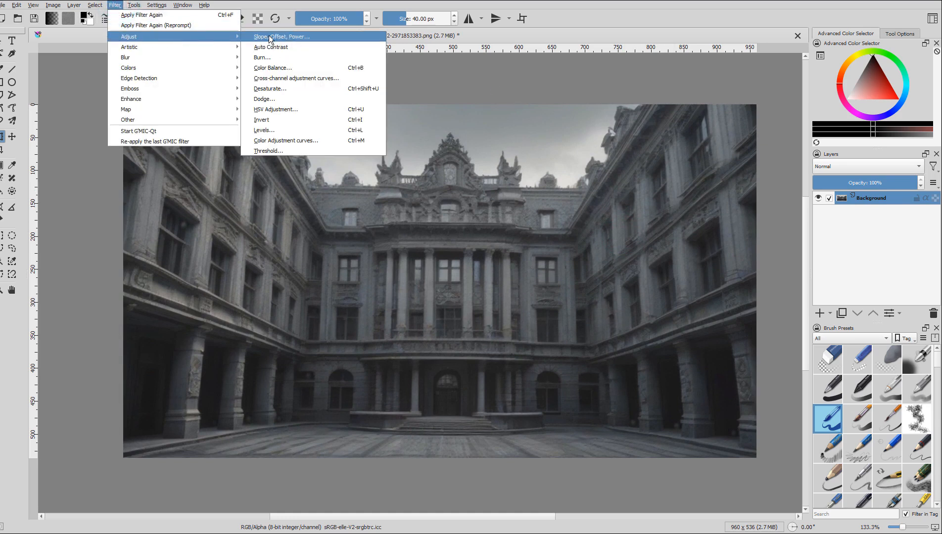
left_click(305, 46)
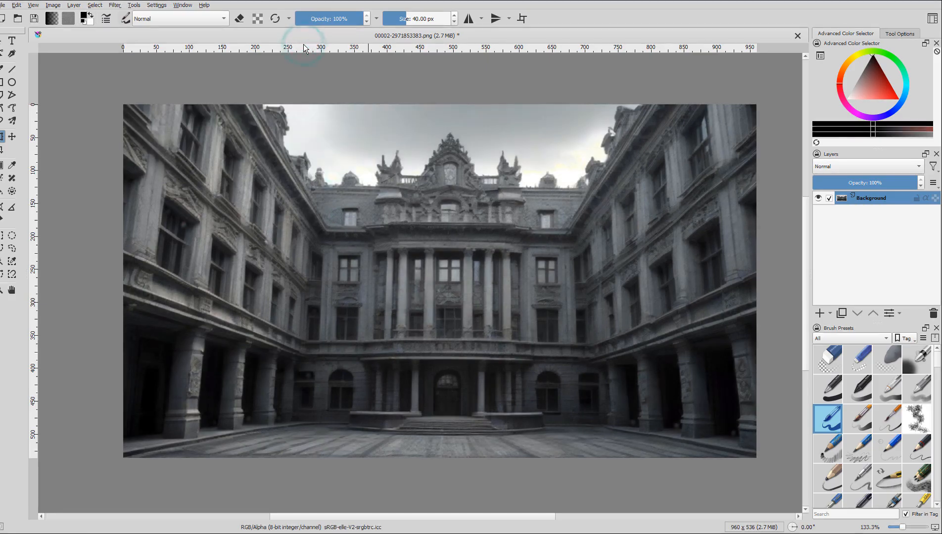